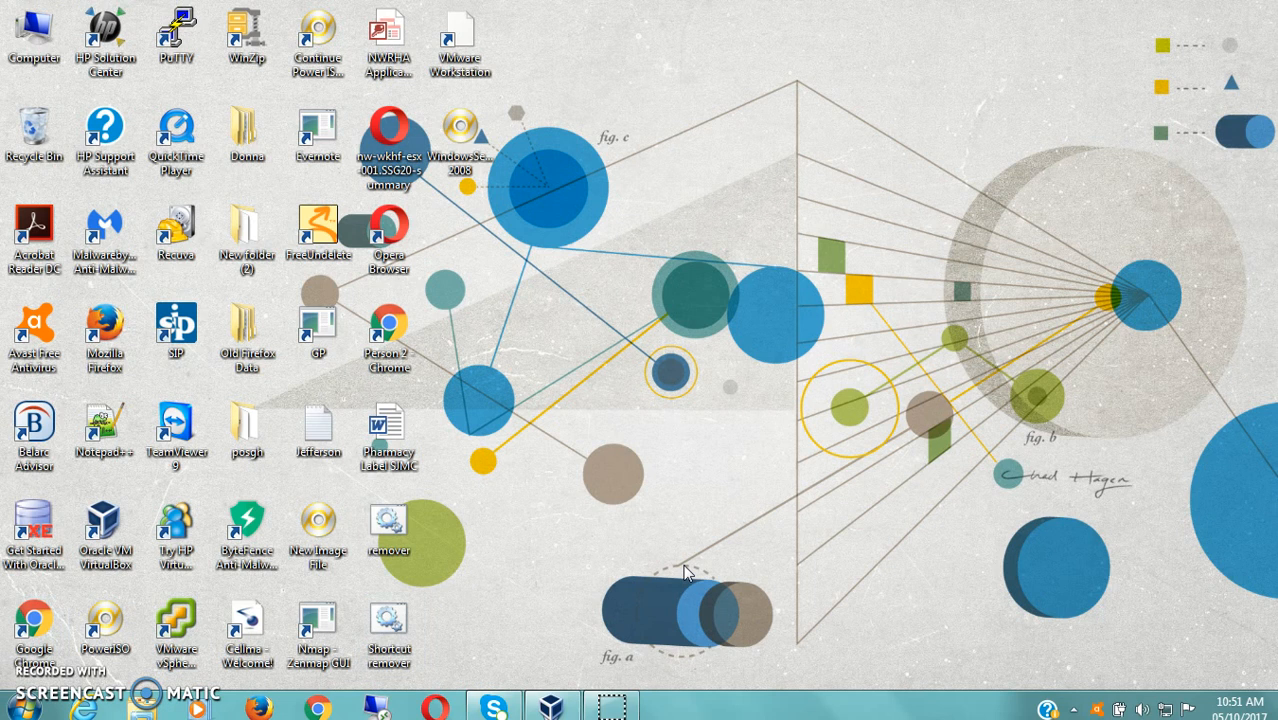
- Start a new VM named Server2008 as Microsoft Windows, Windows 7 (32-bit)
click(553, 710)
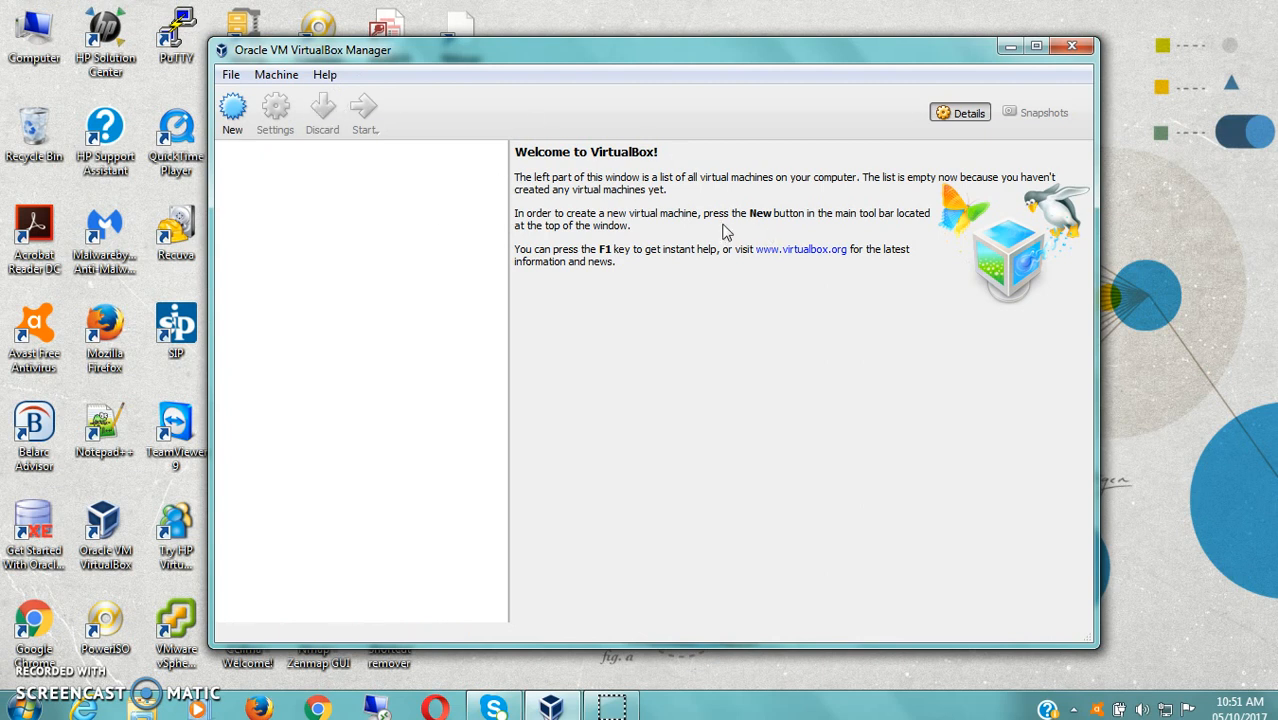
click(278, 76)
click(300, 97)
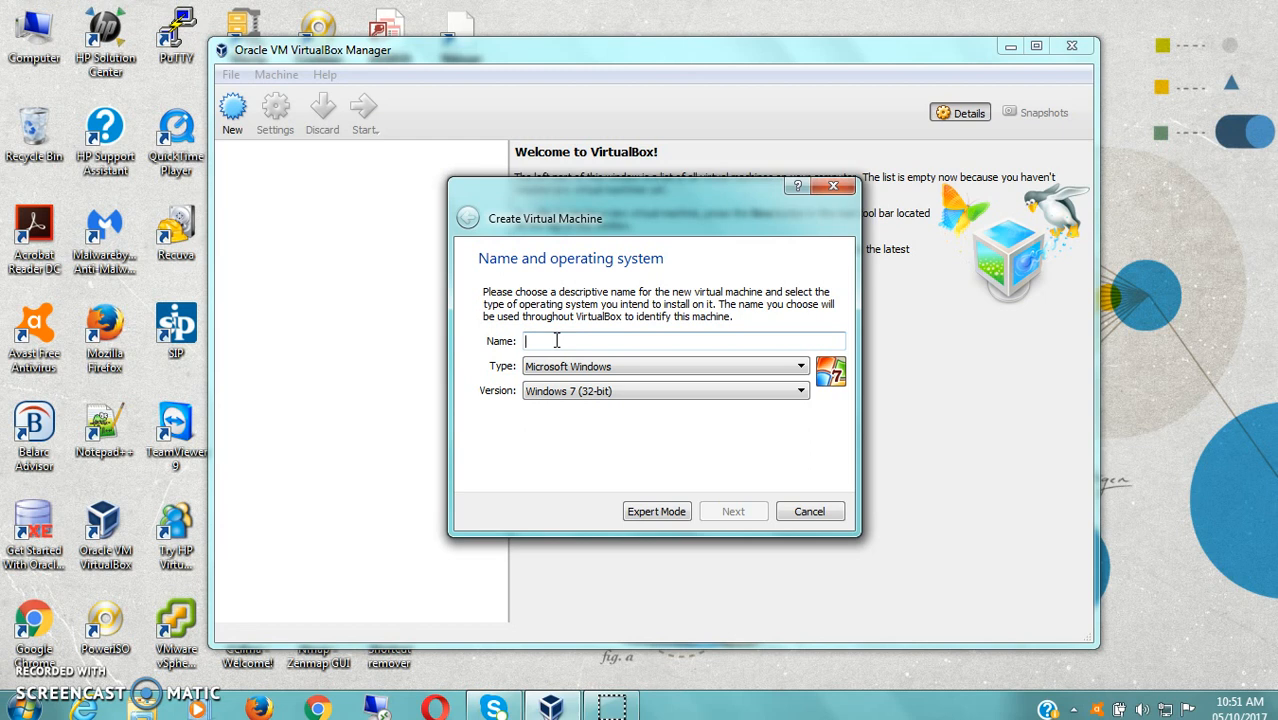
text(Server2008)
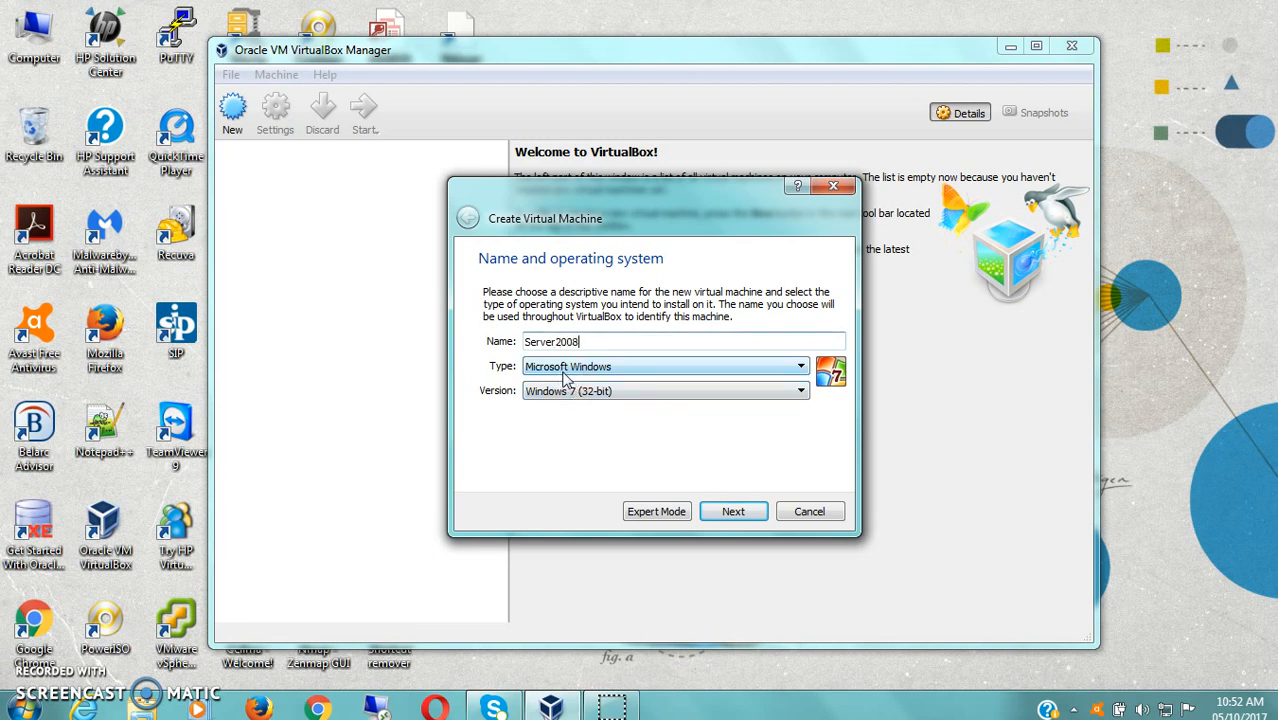
click(802, 393)
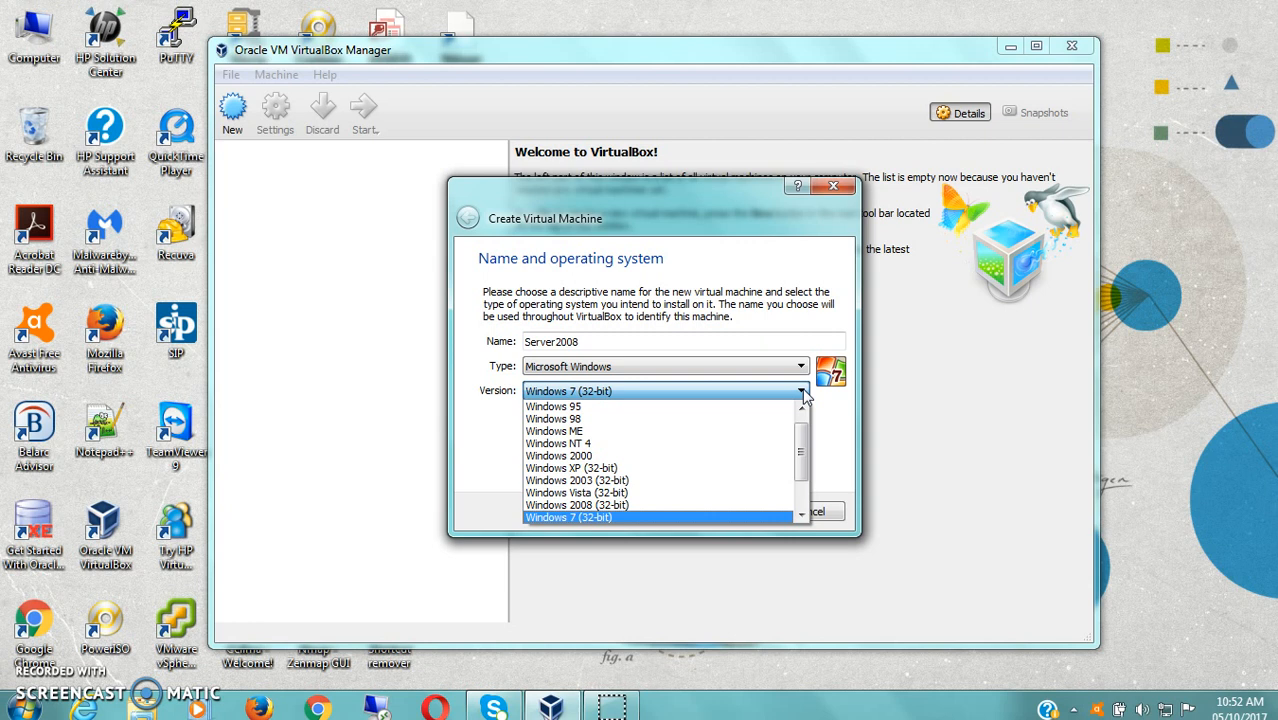
click(802, 393)
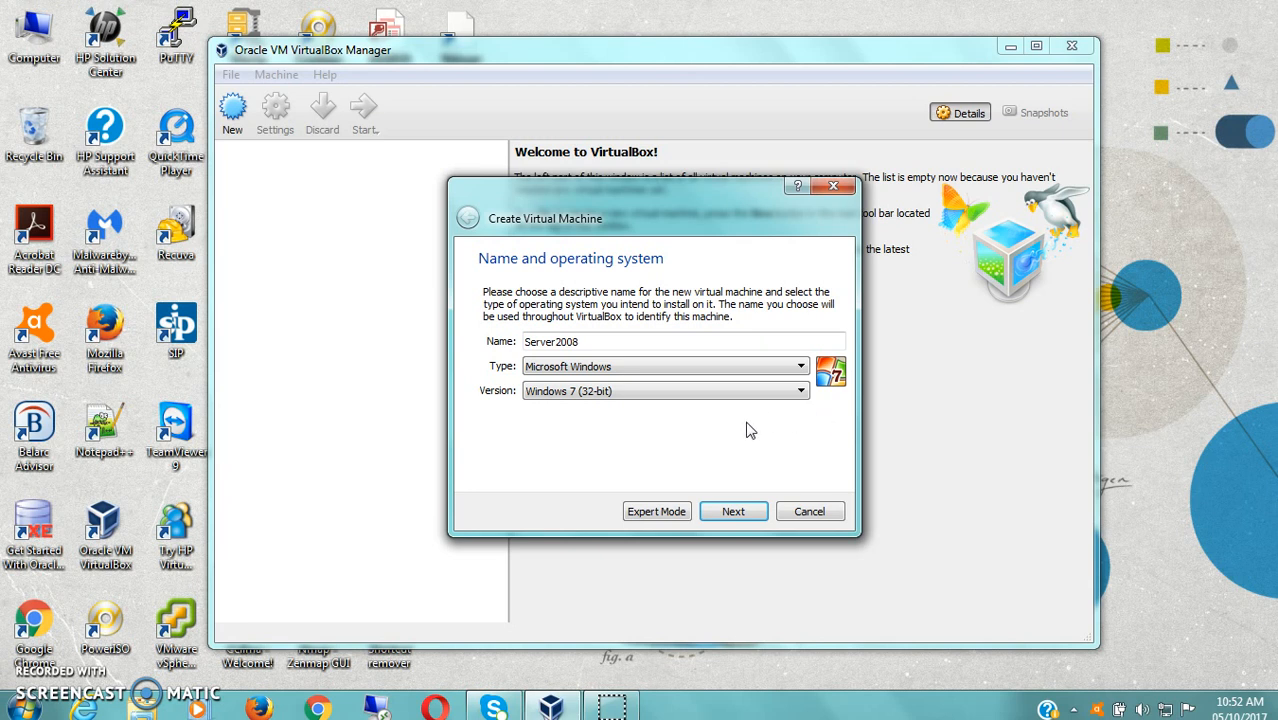
click(735, 513)
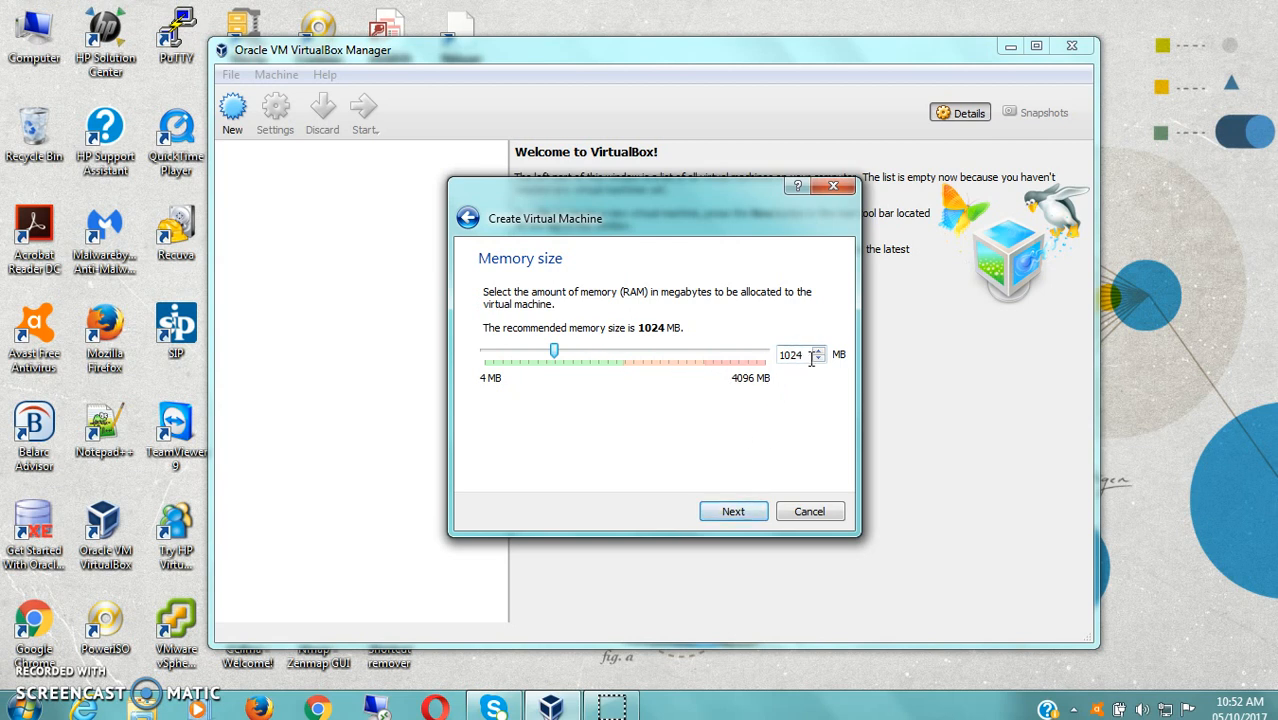
- Keep 1024 MB of memory and choose to create a new virtual hard disk
click(735, 512)
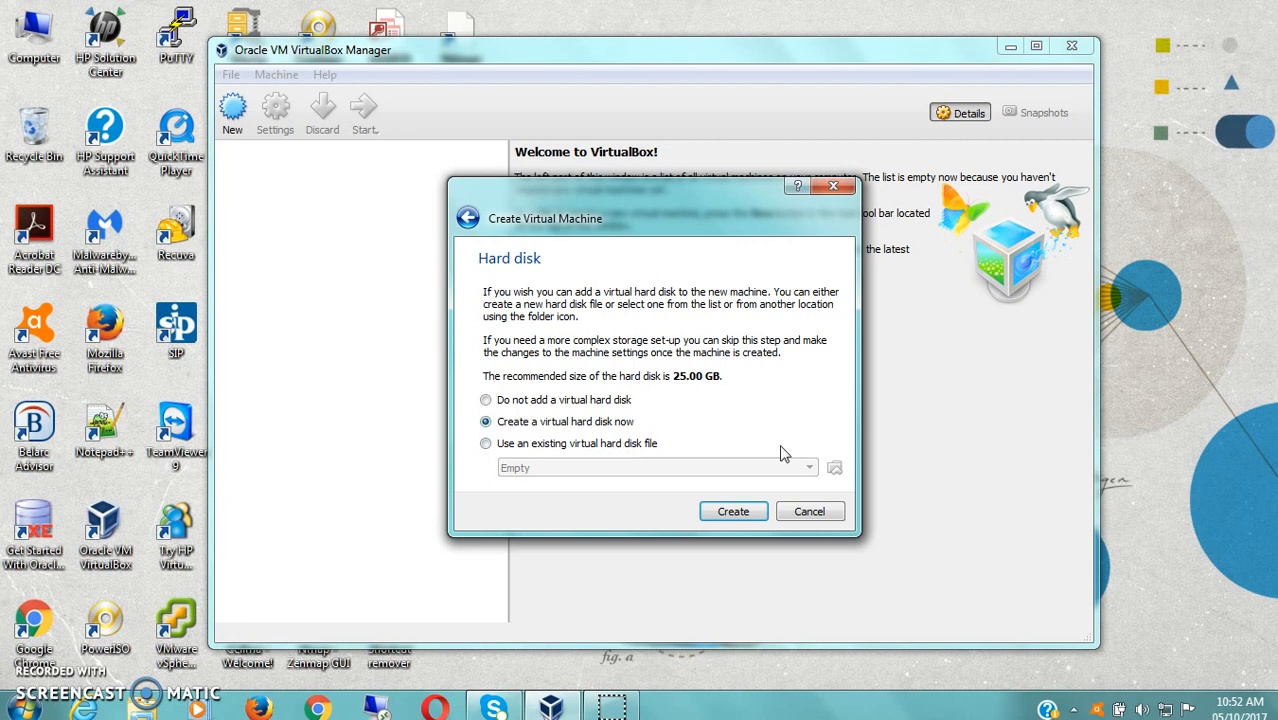
click(733, 512)
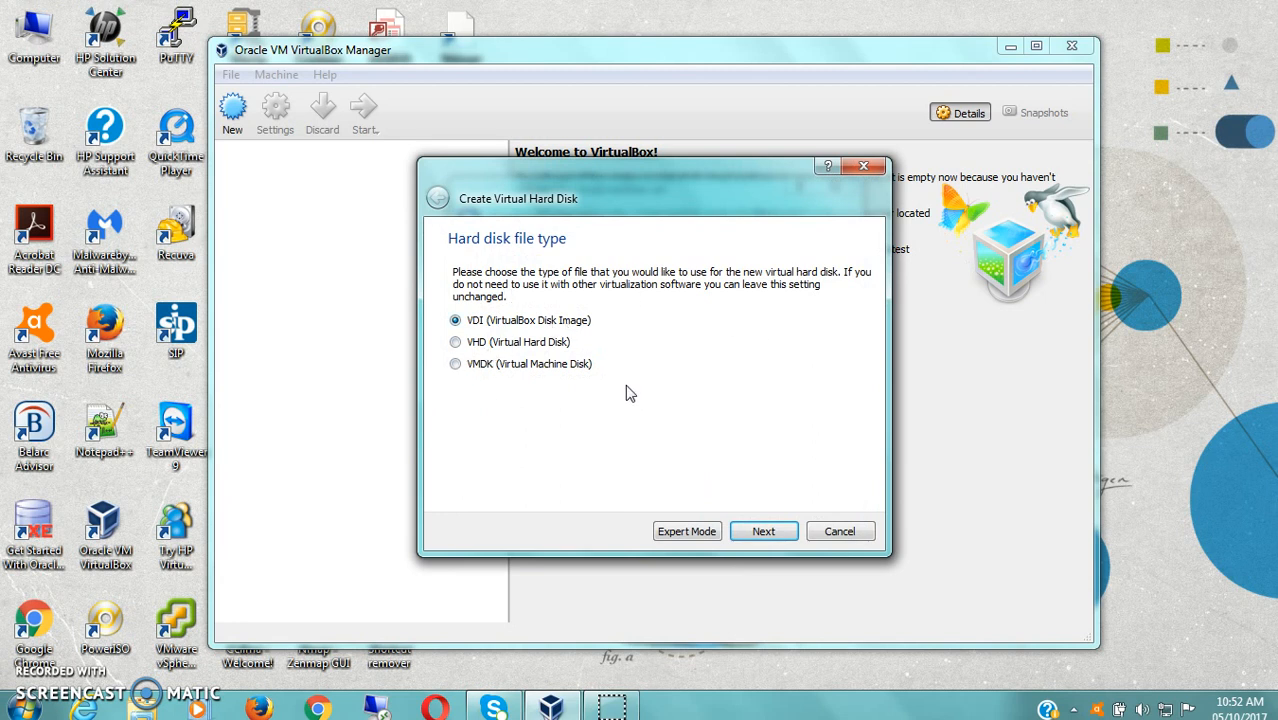
- Keep the VDI file type, dynamic allocation, and the 25.00 GB disk size
click(762, 530)
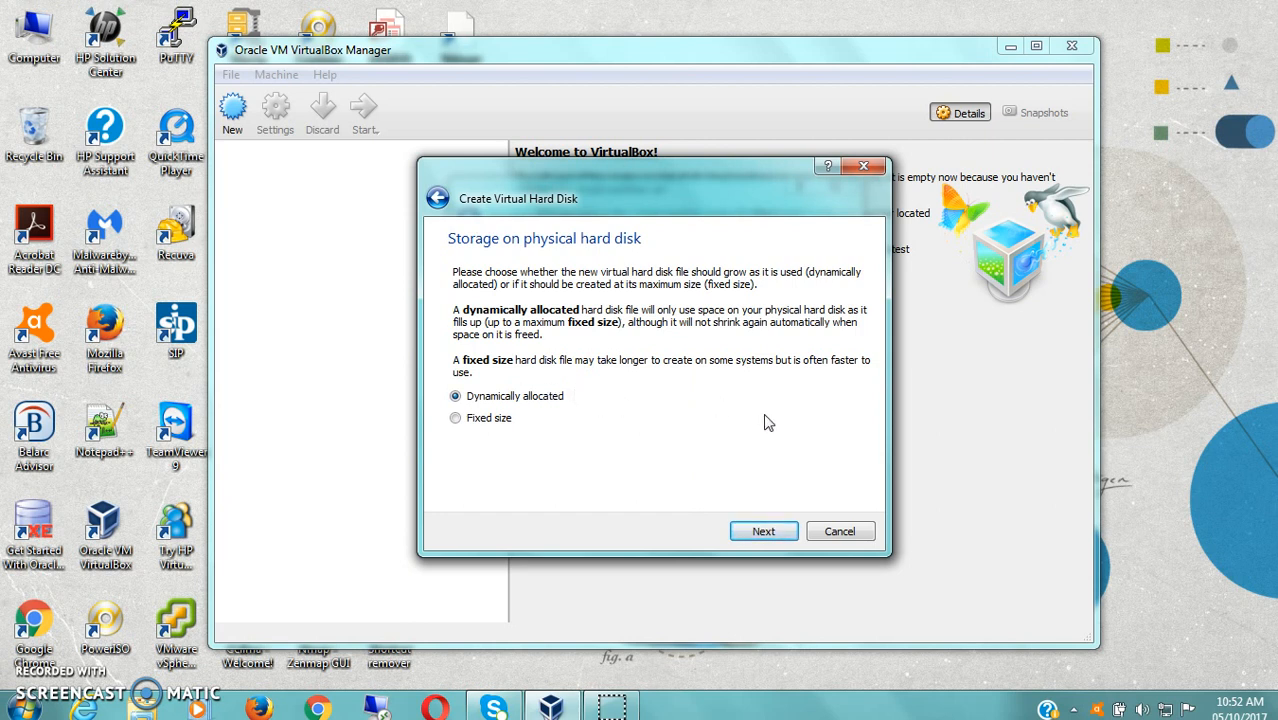
click(758, 531)
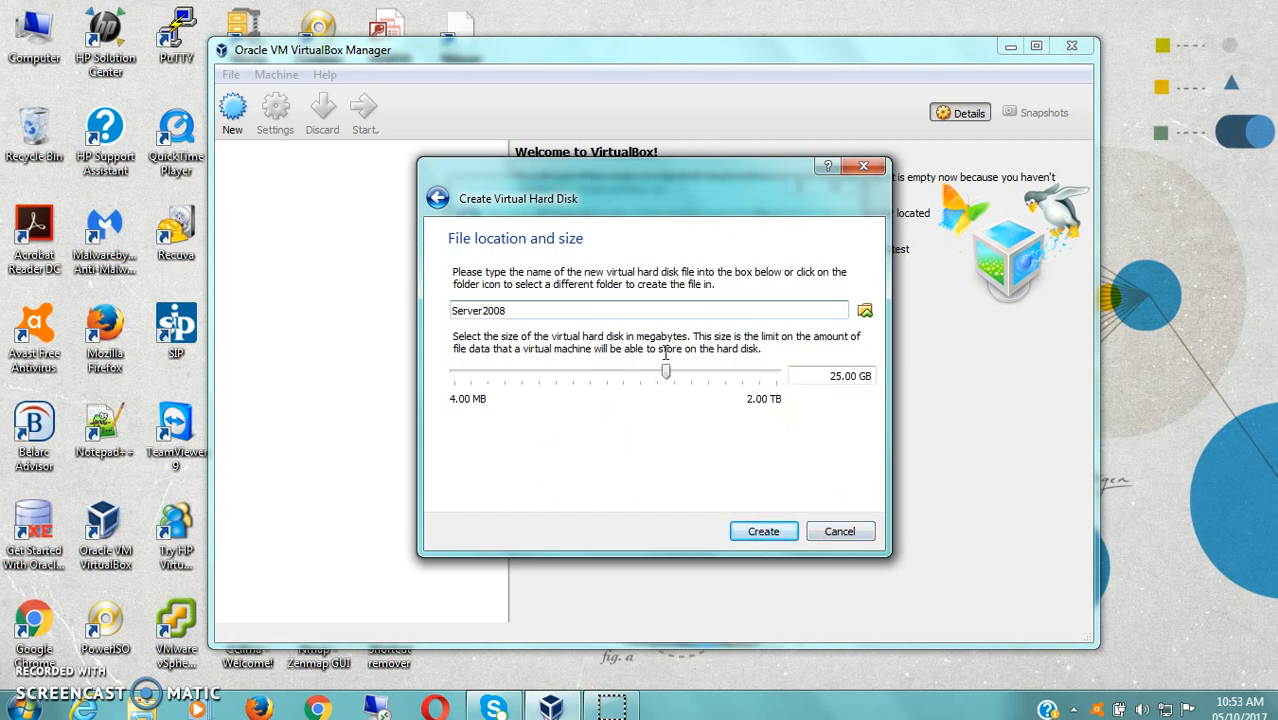
click(846, 385)
- Create the Server2008 VM with its 25 GB disk and launch it
click(760, 534)
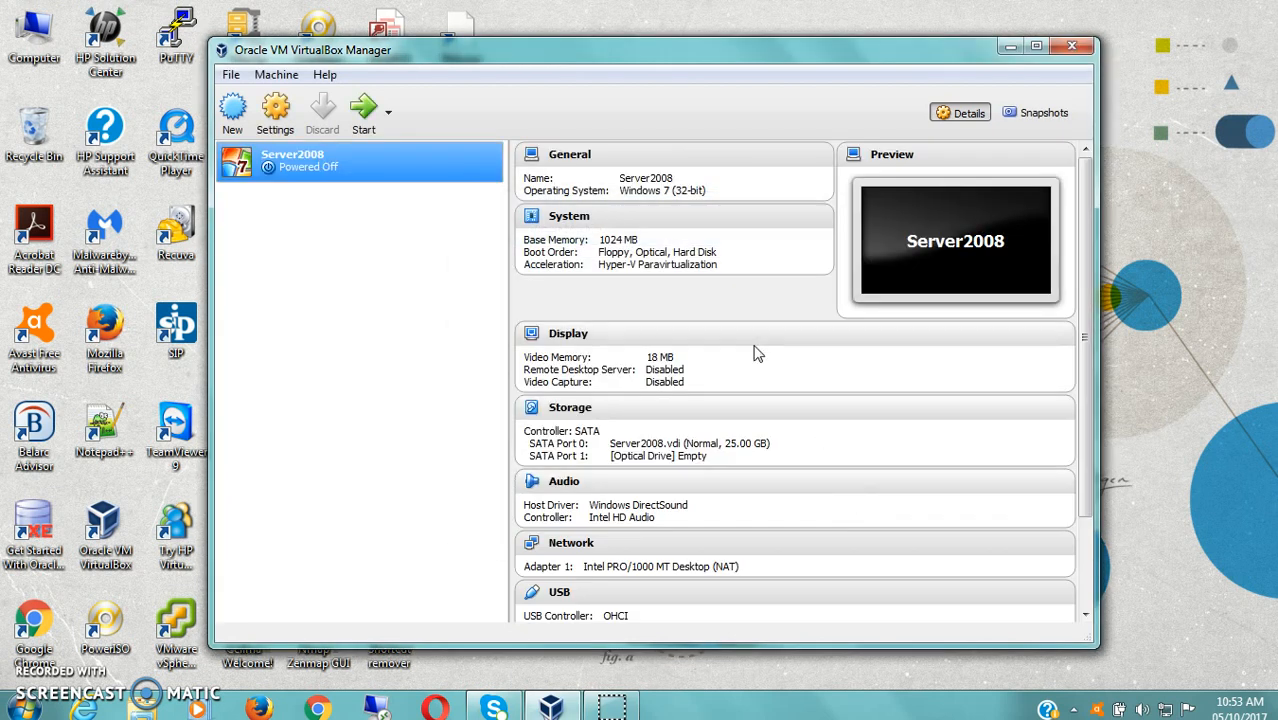
double_click(378, 178)
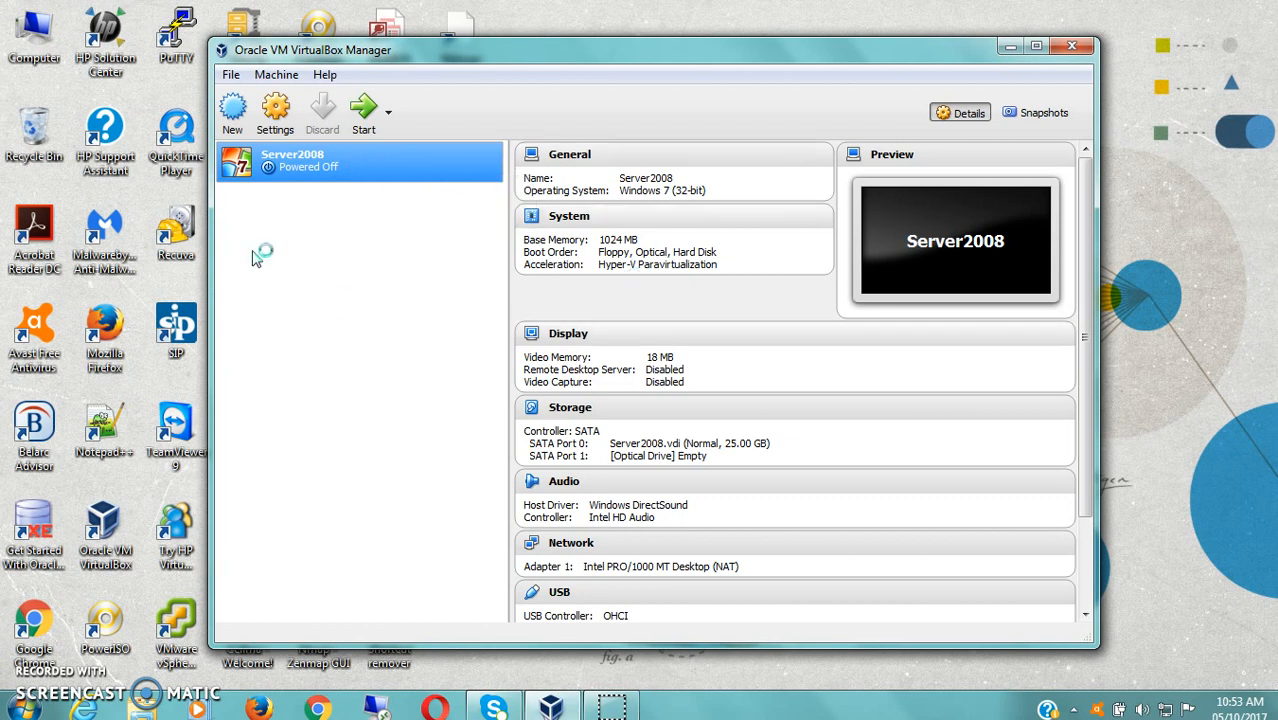
double_click(370, 168)
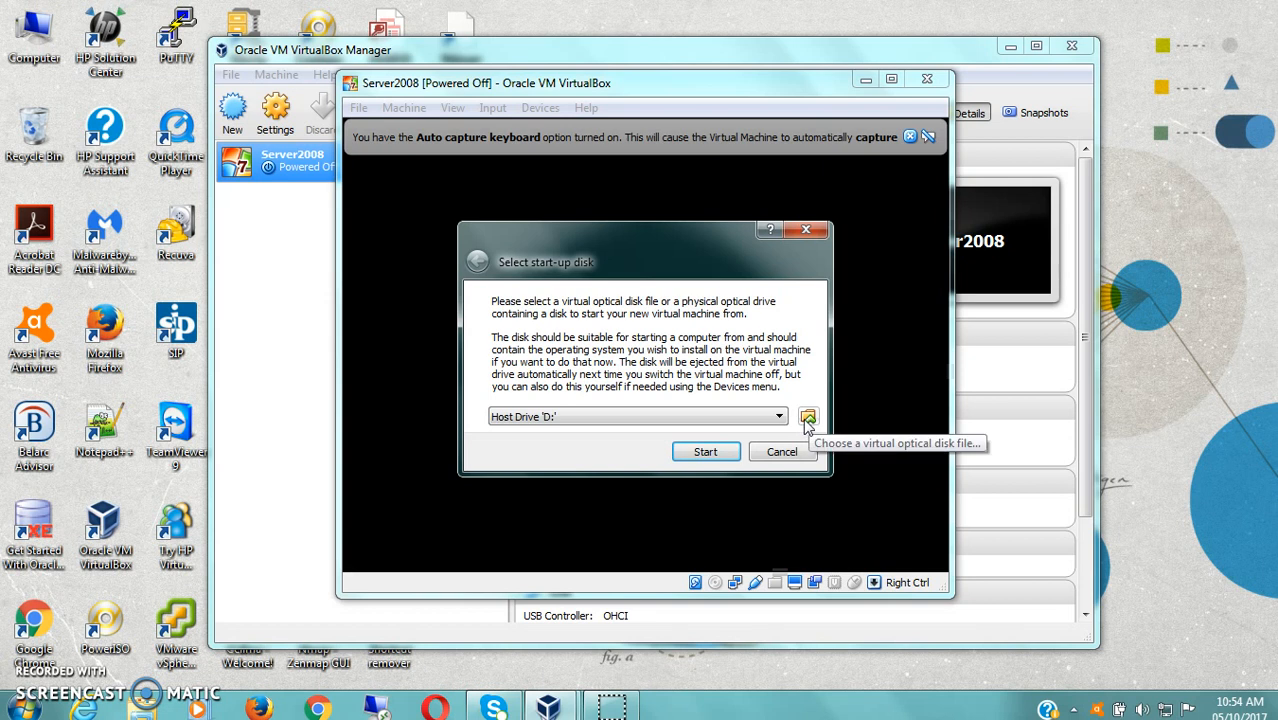
- Pick WindowsServer 2008.iso as the start-up disk and boot the VM from it
click(807, 418)
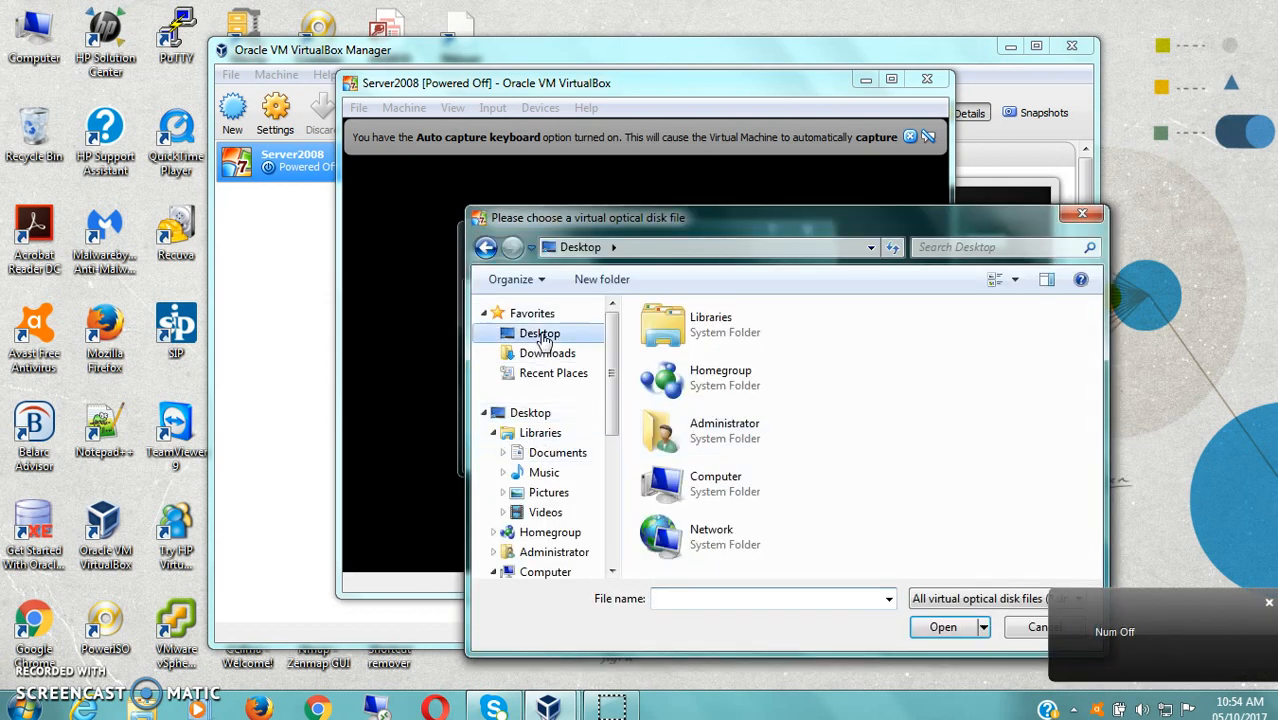
drag(1096, 384, 1099, 501)
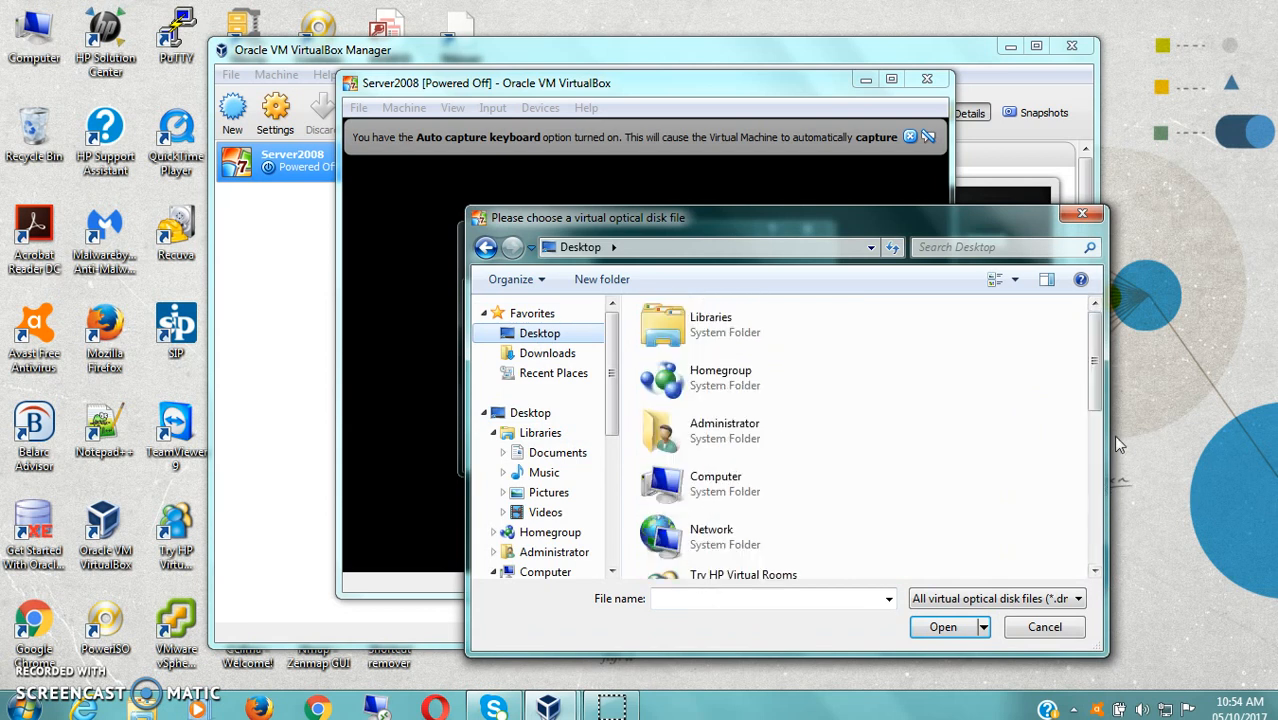
drag(1095, 374, 1095, 524)
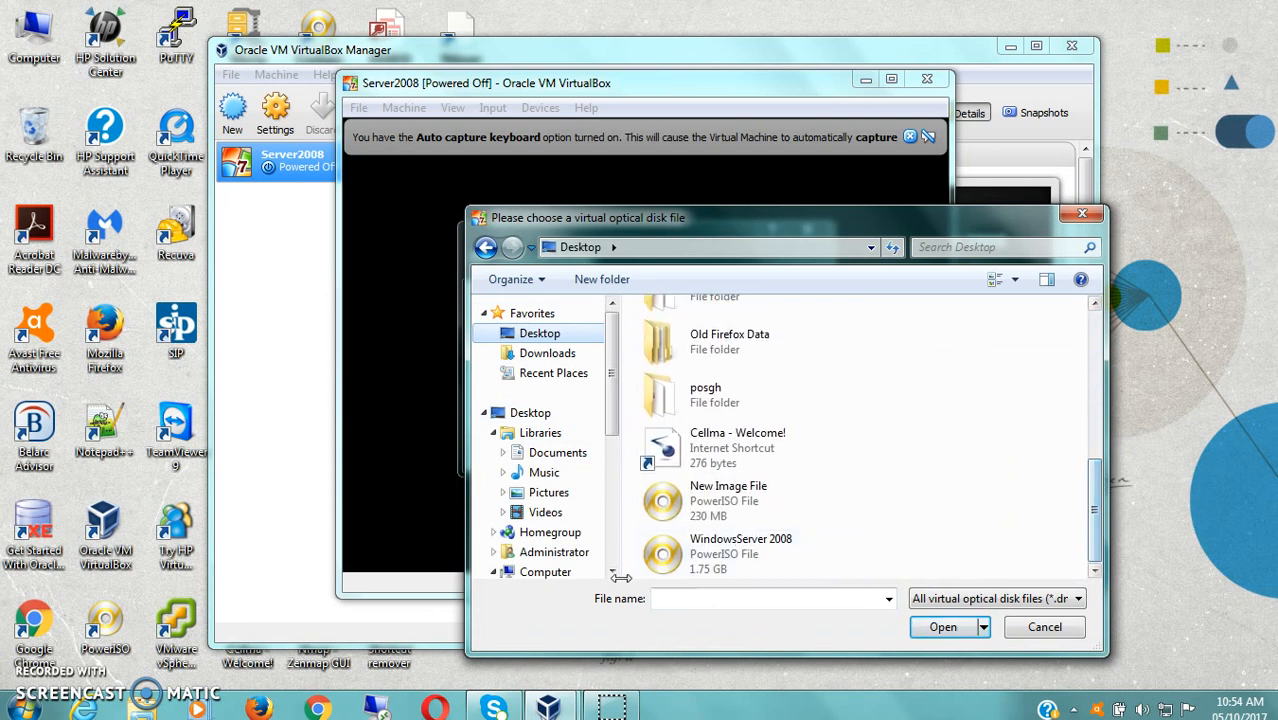
click(727, 565)
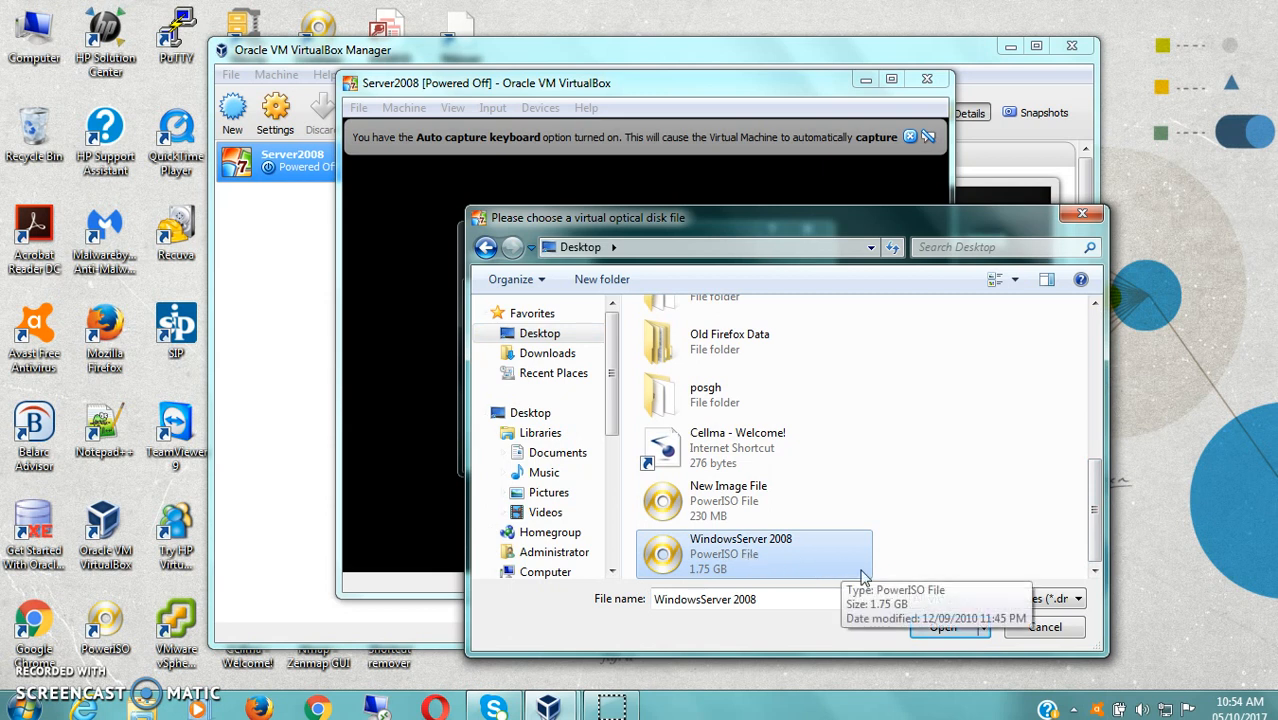
click(943, 627)
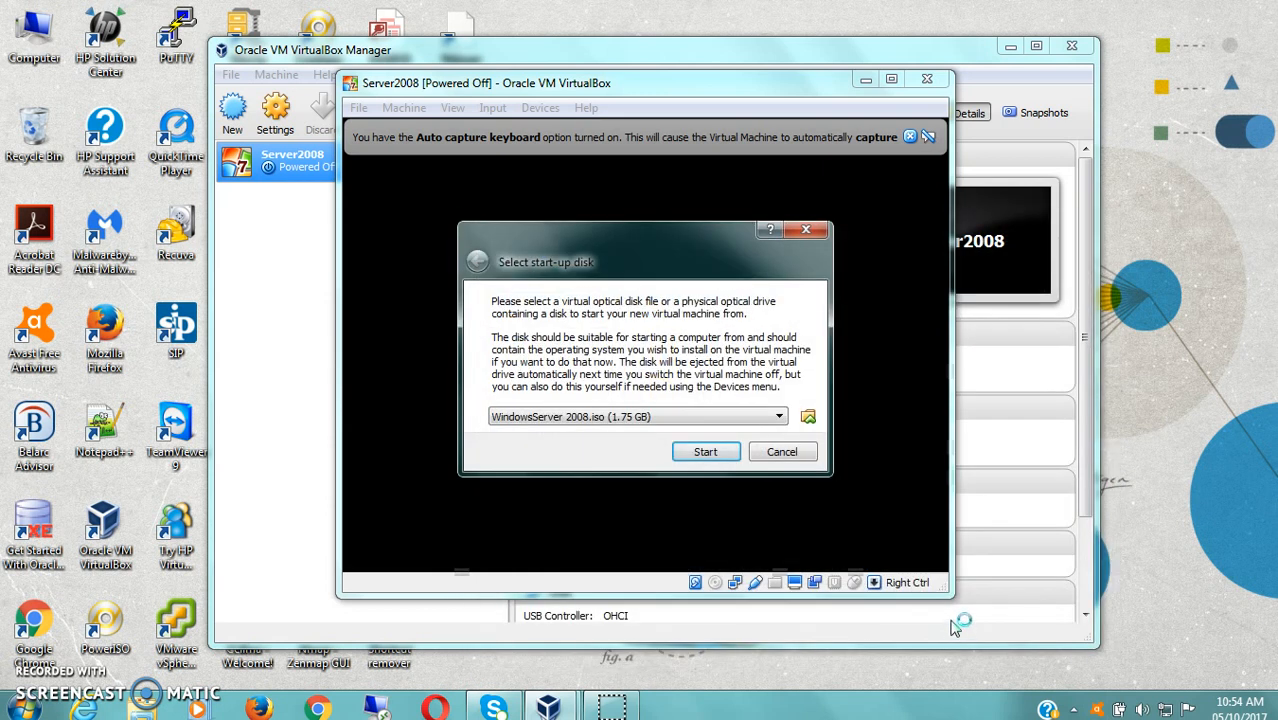
click(706, 452)
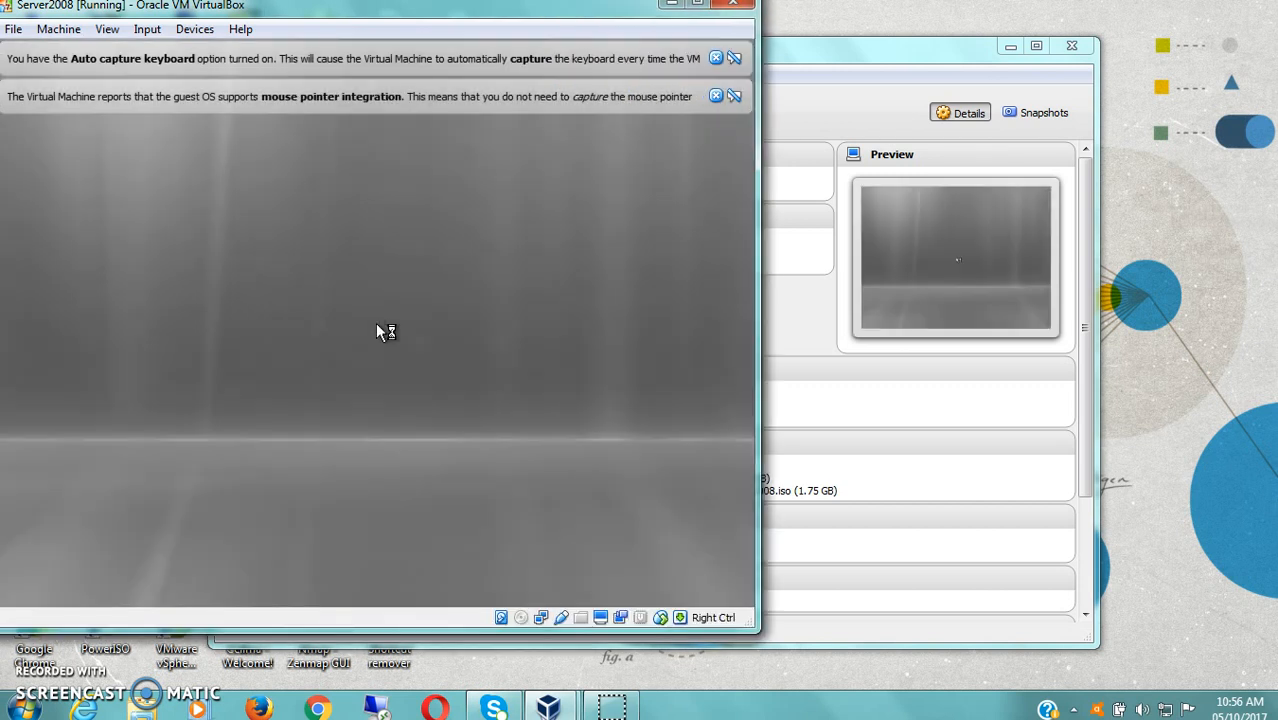
- Centre the Server2008 VM window on screen and enlarge it
drag(505, 18, 768, 42)
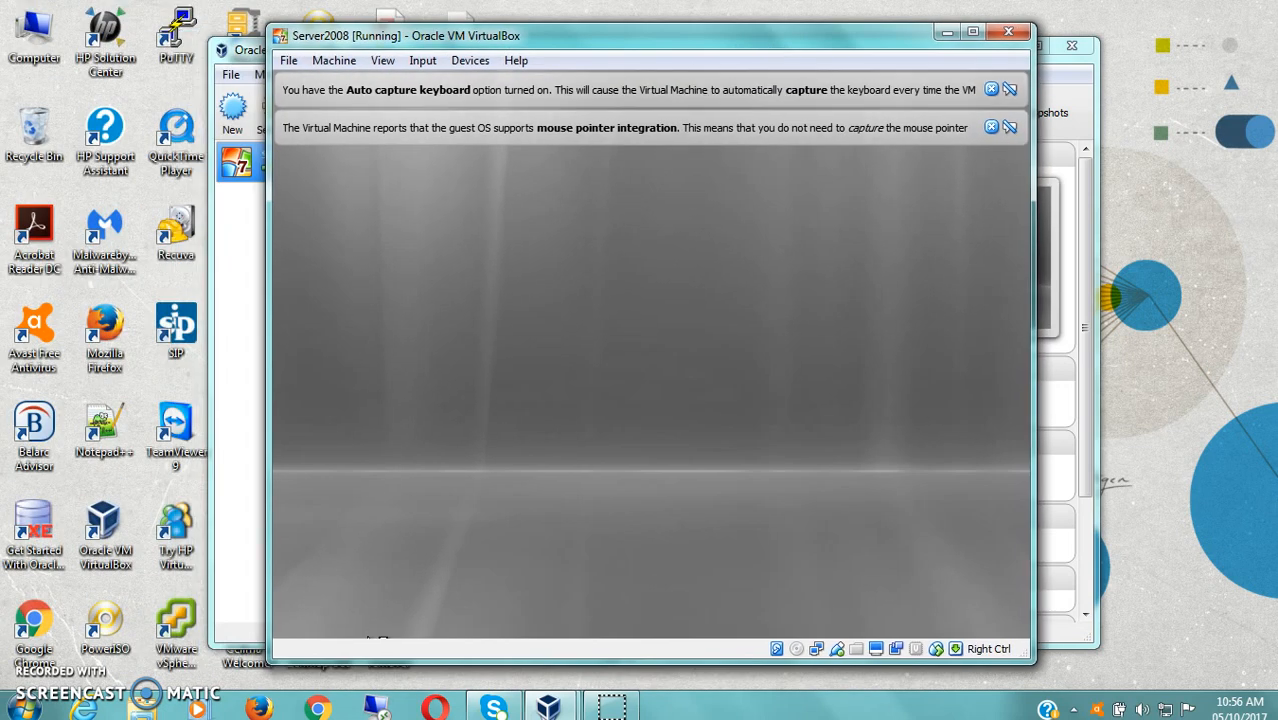
drag(272, 656, 190, 685)
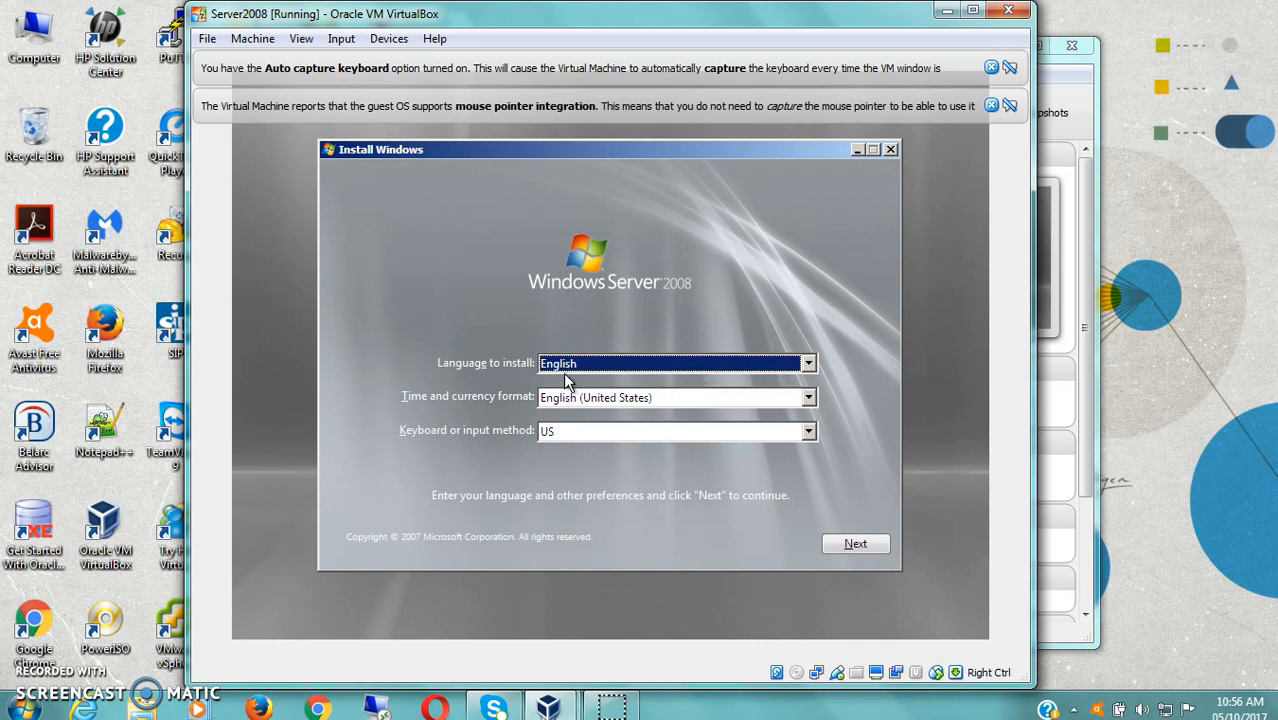
- Keep English defaults, choose Enterprise (Full Installation), and accept the license terms
click(852, 546)
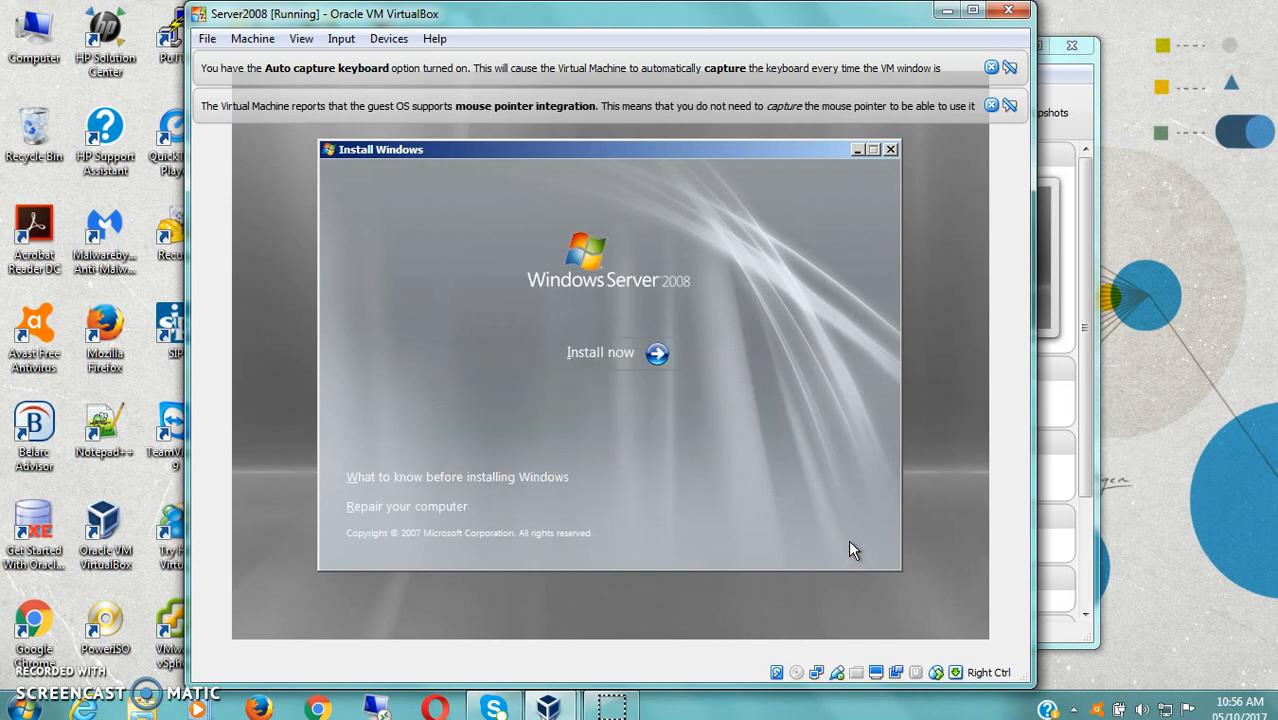
click(625, 354)
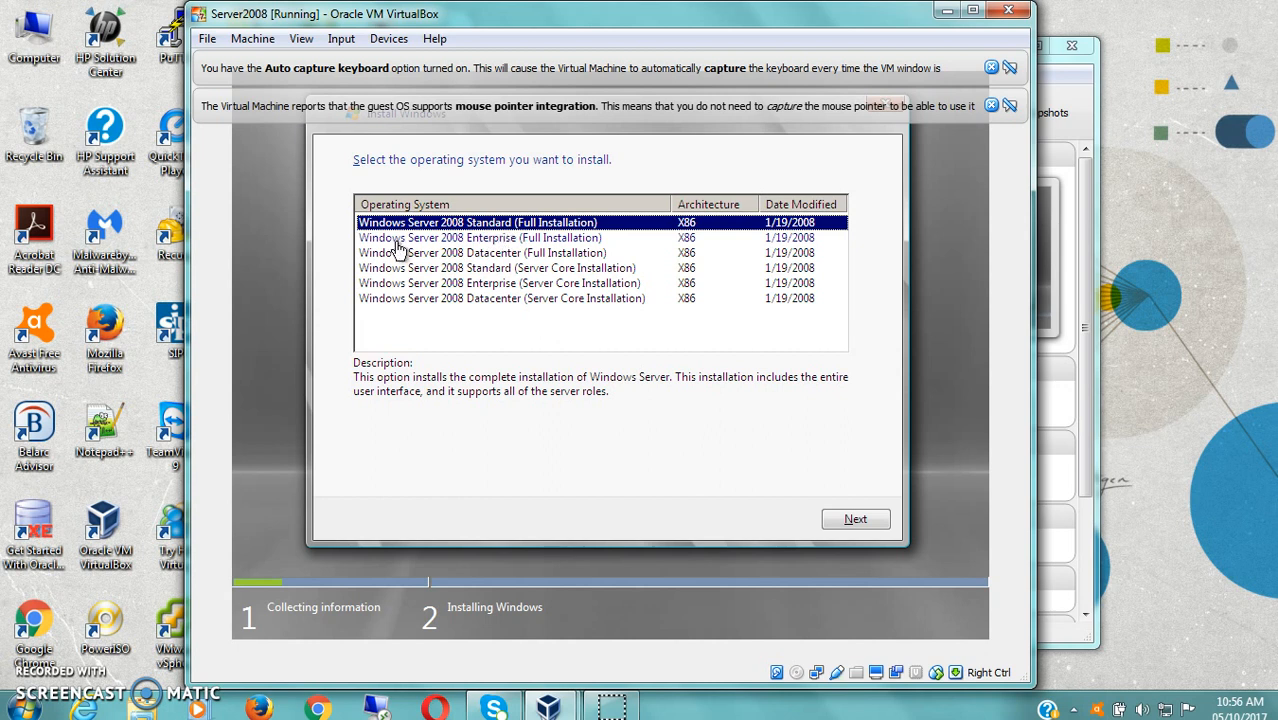
click(512, 245)
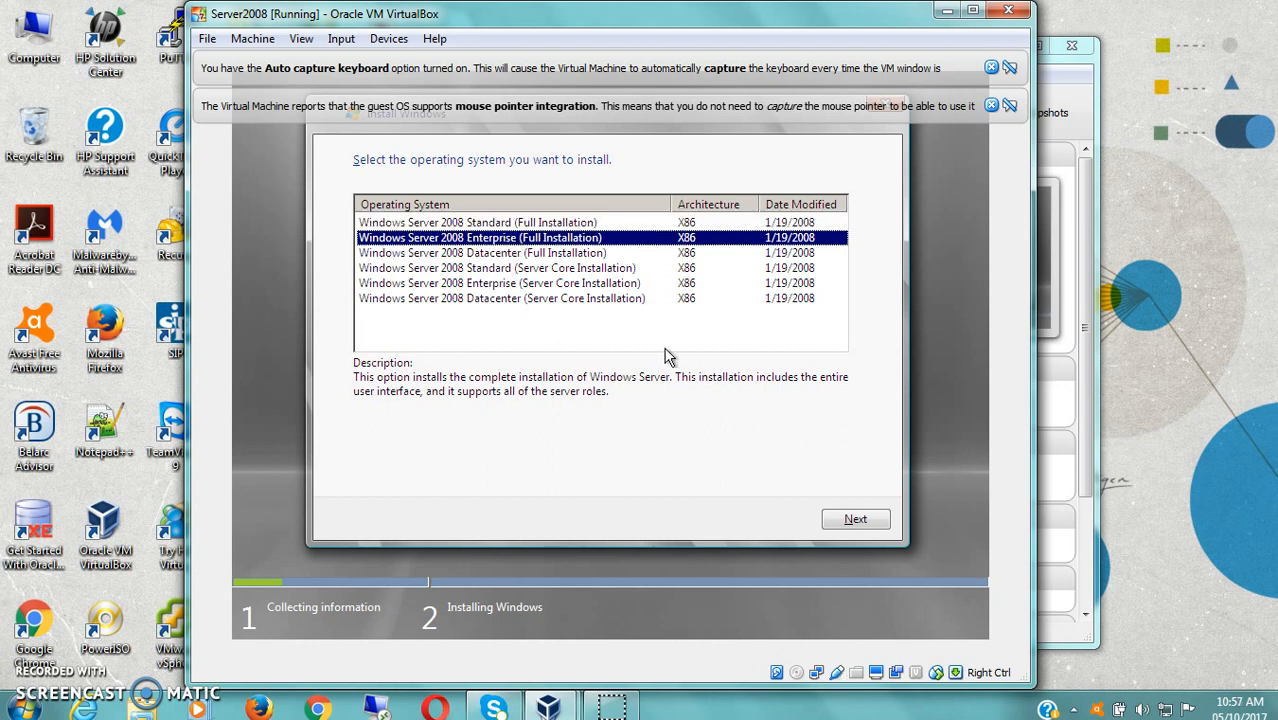
click(855, 520)
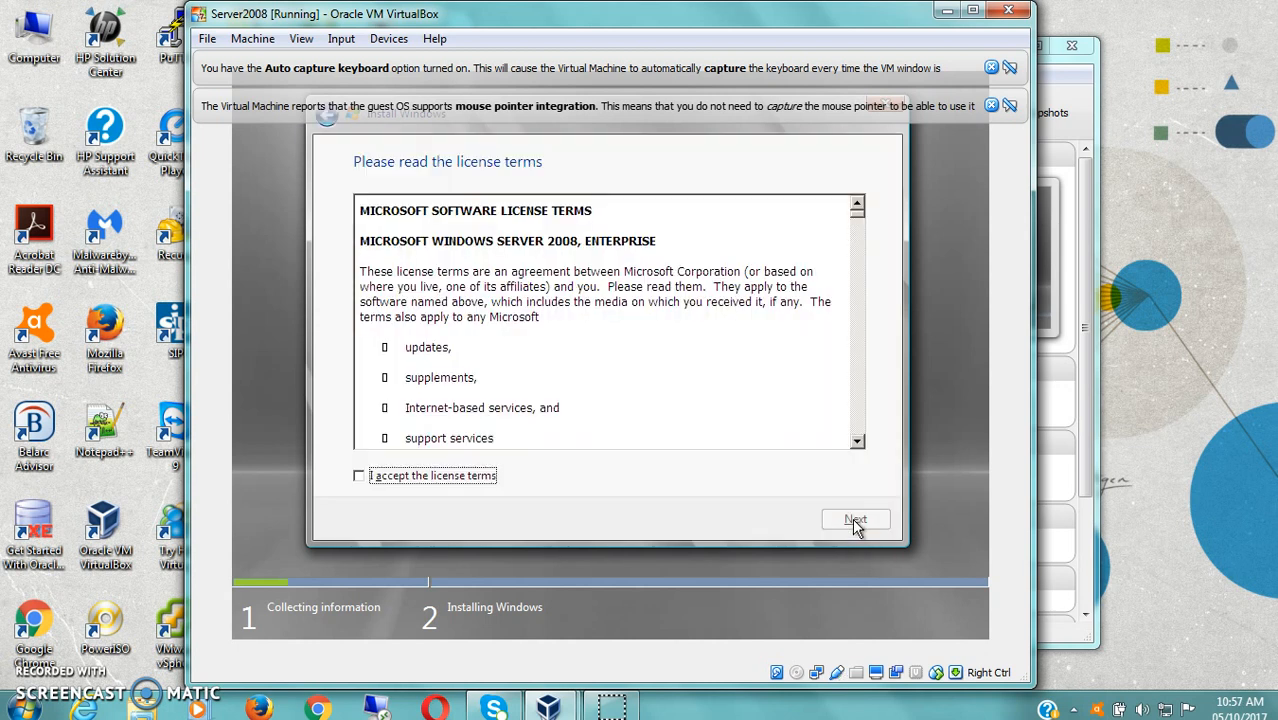
click(358, 476)
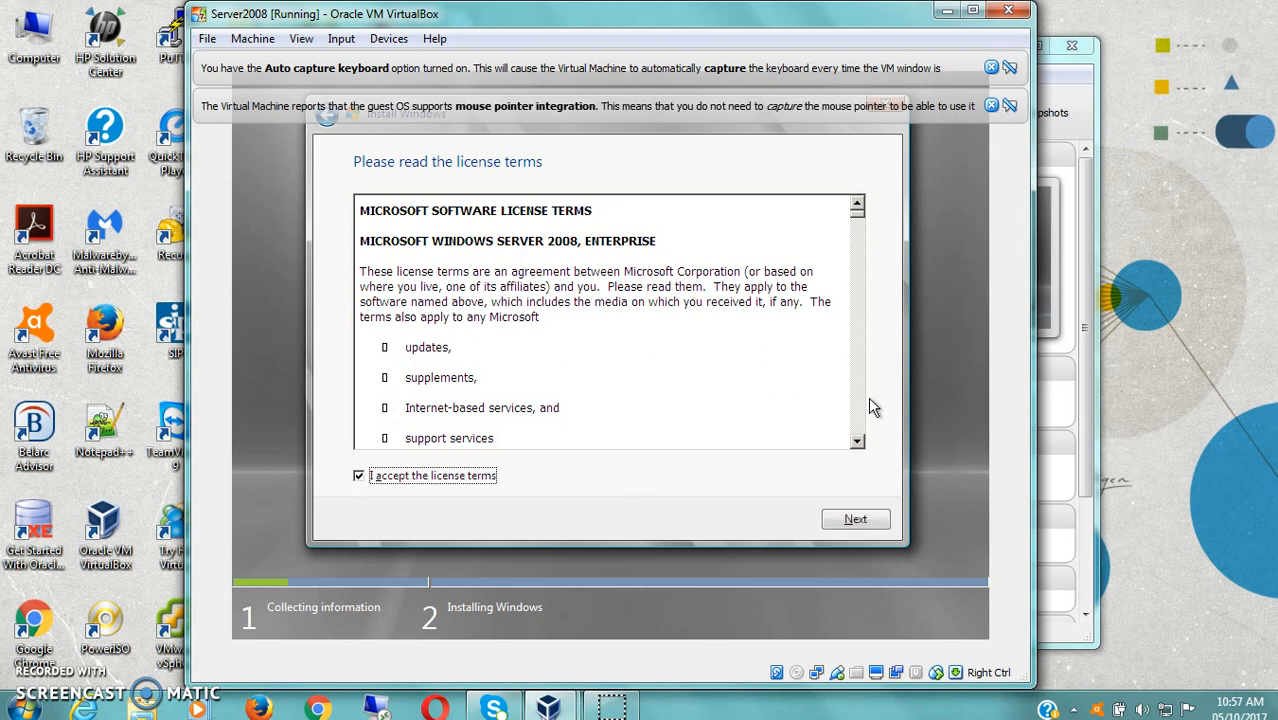
click(862, 522)
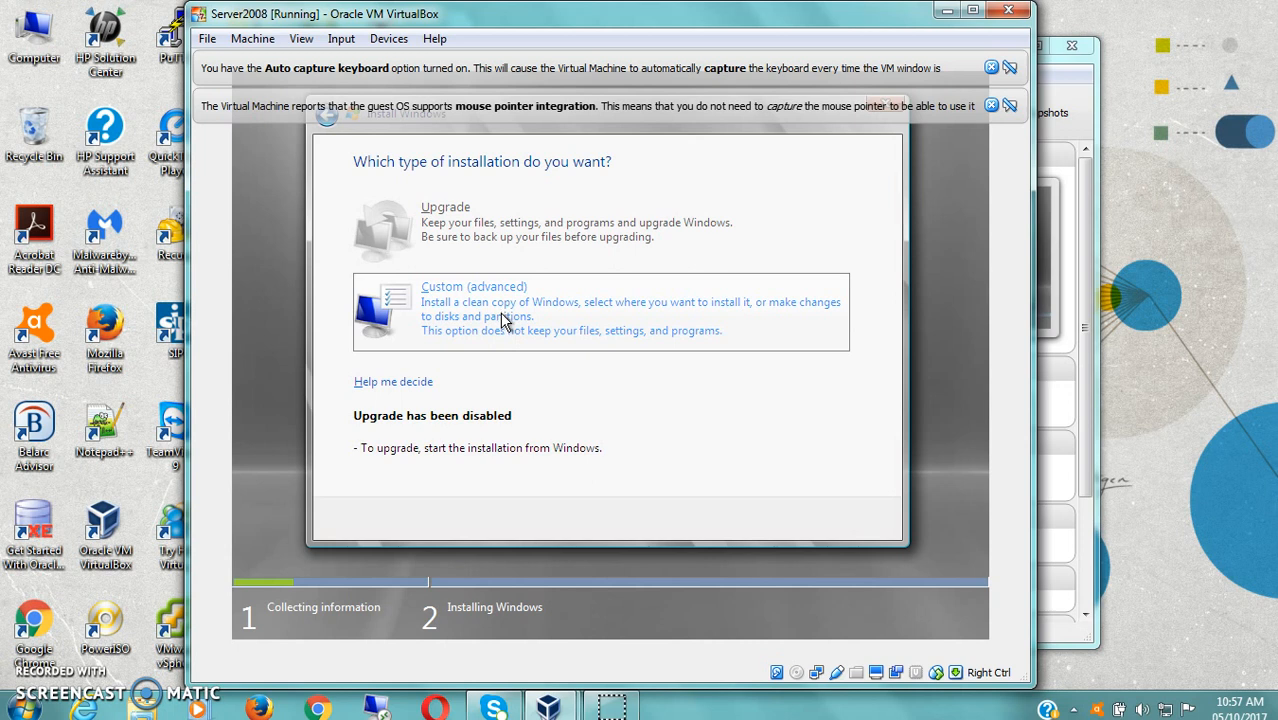
- Choose a Custom install onto Disk 0's 25.0 GB unallocated space
click(503, 319)
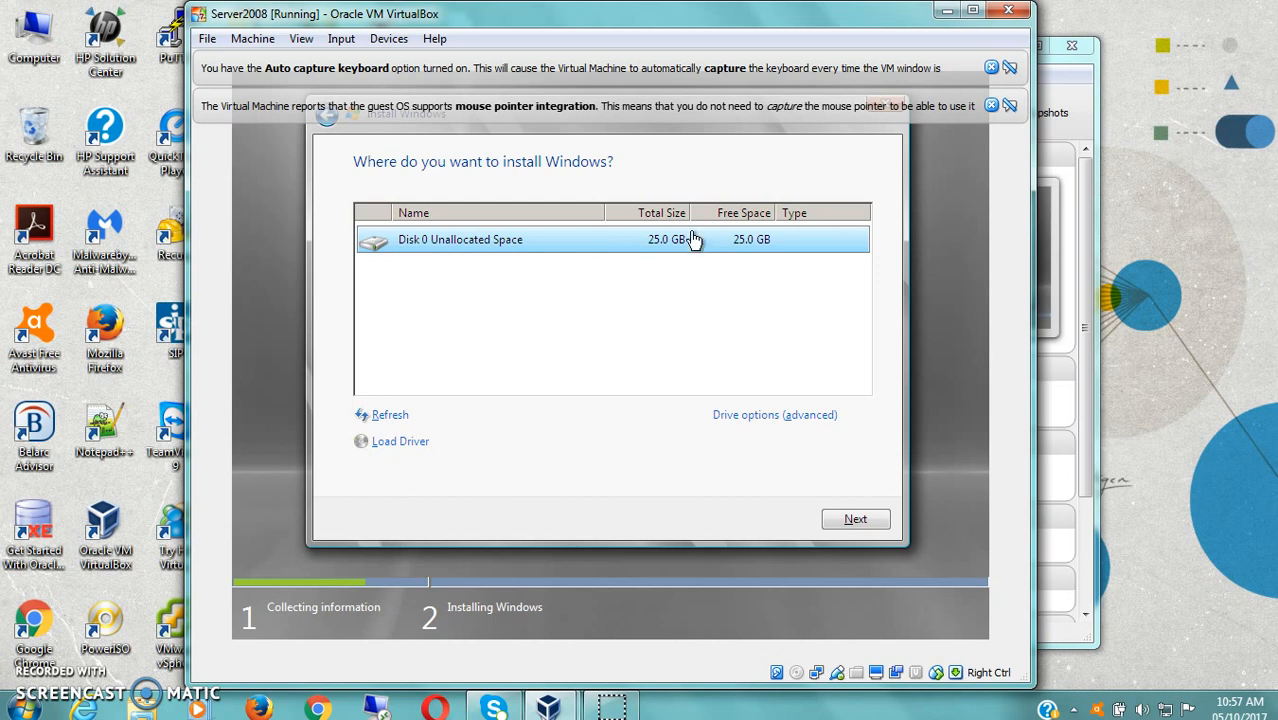
click(856, 521)
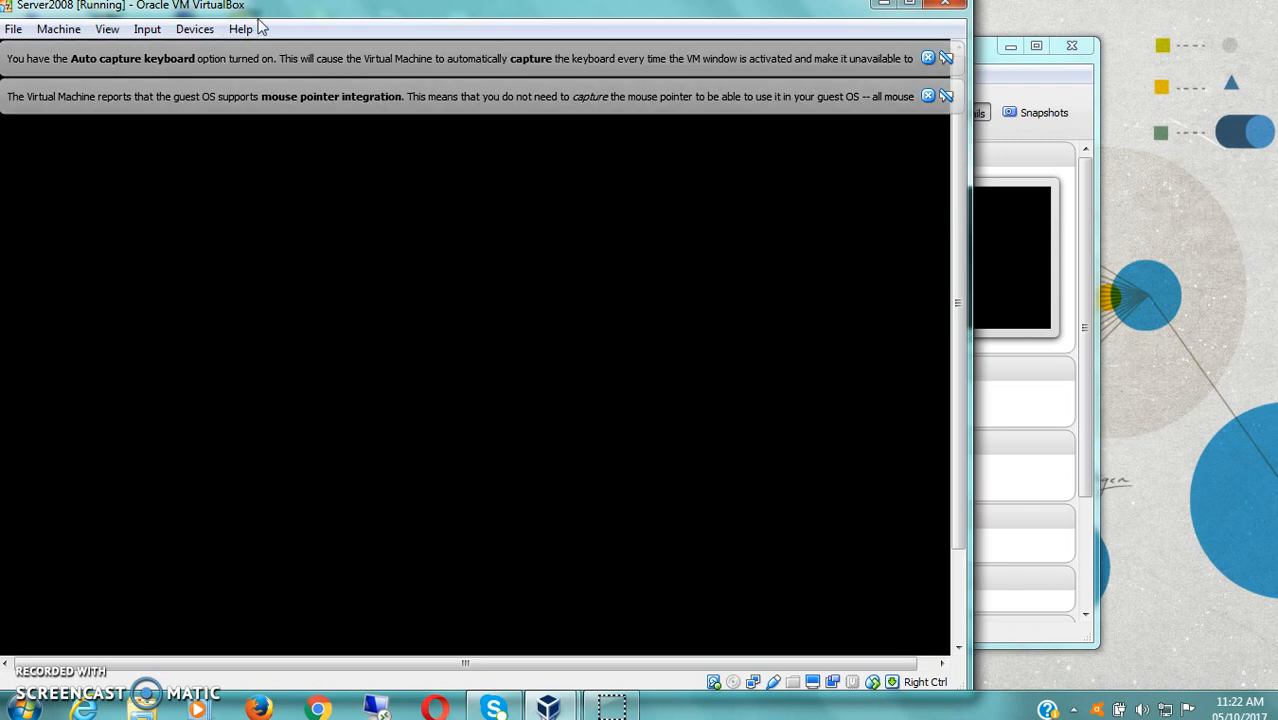
- Drag the running Server2008 window from the top-left corner to the screen centre
drag(271, 20, 408, 30)
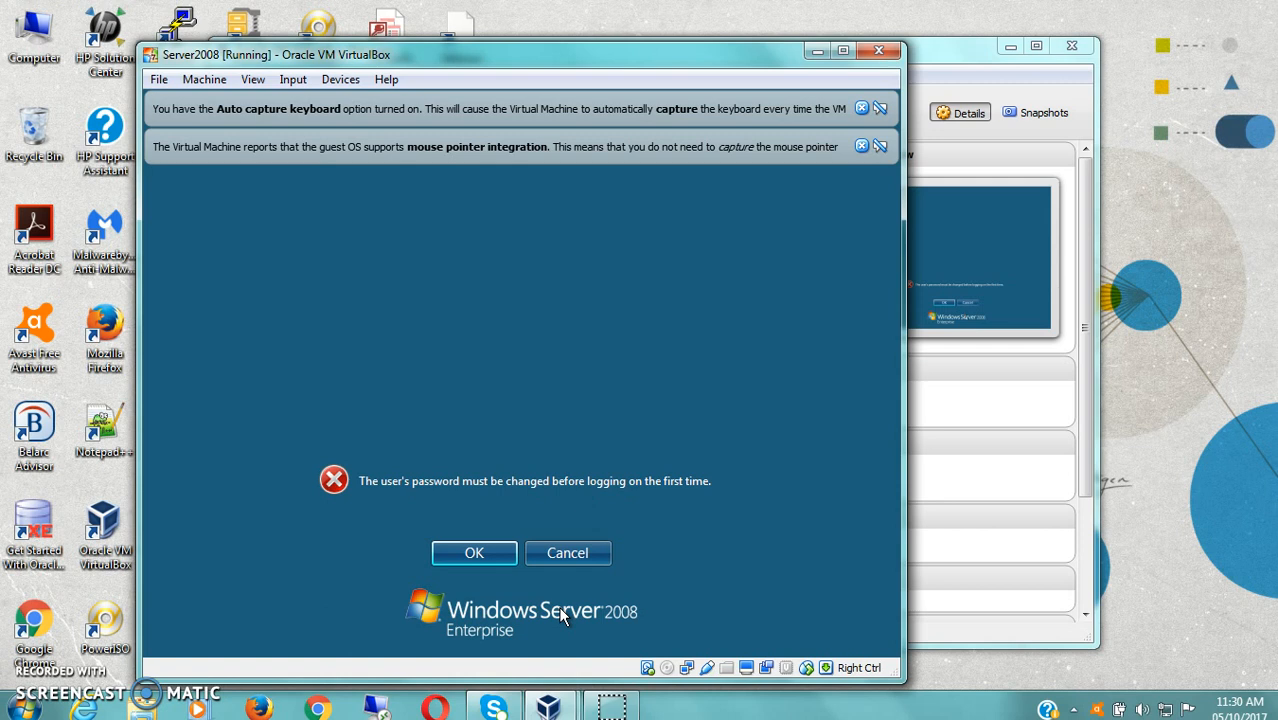
- Enter and confirm the Administrator's new password, retyping both fields after a mismatch error
click(471, 555)
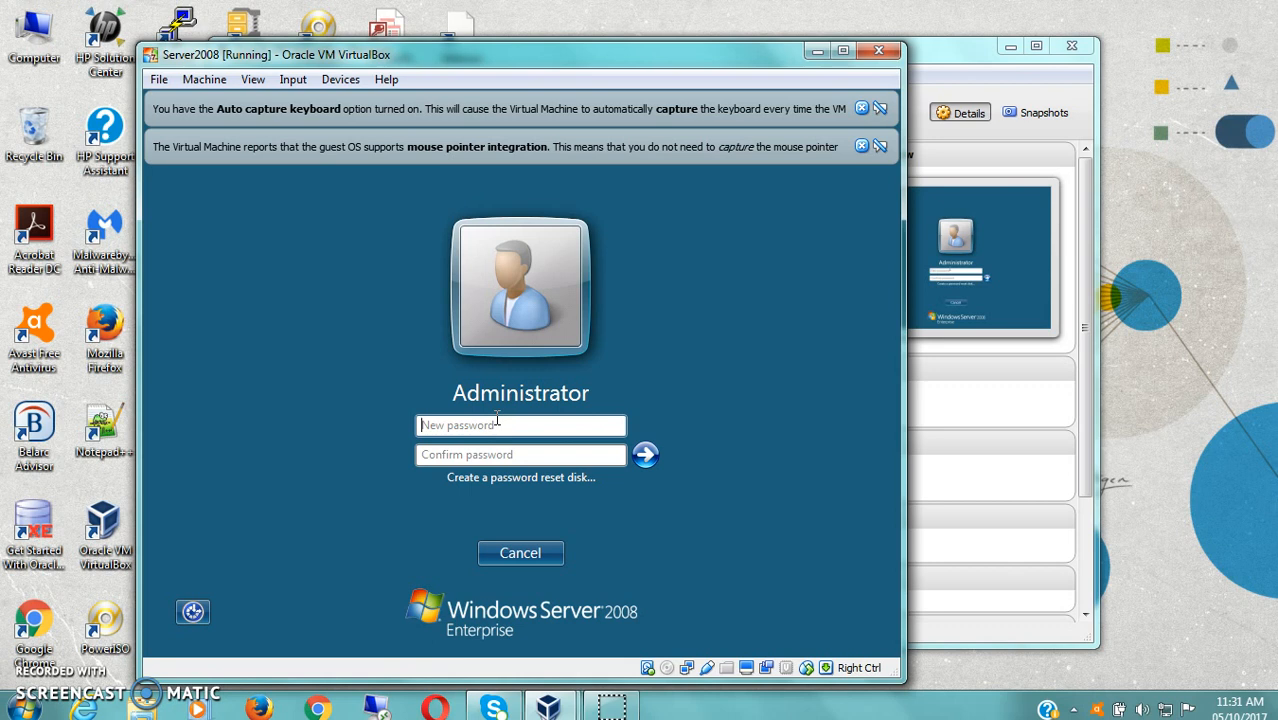
text(passw0rd)
key(Tab)
text(pass)
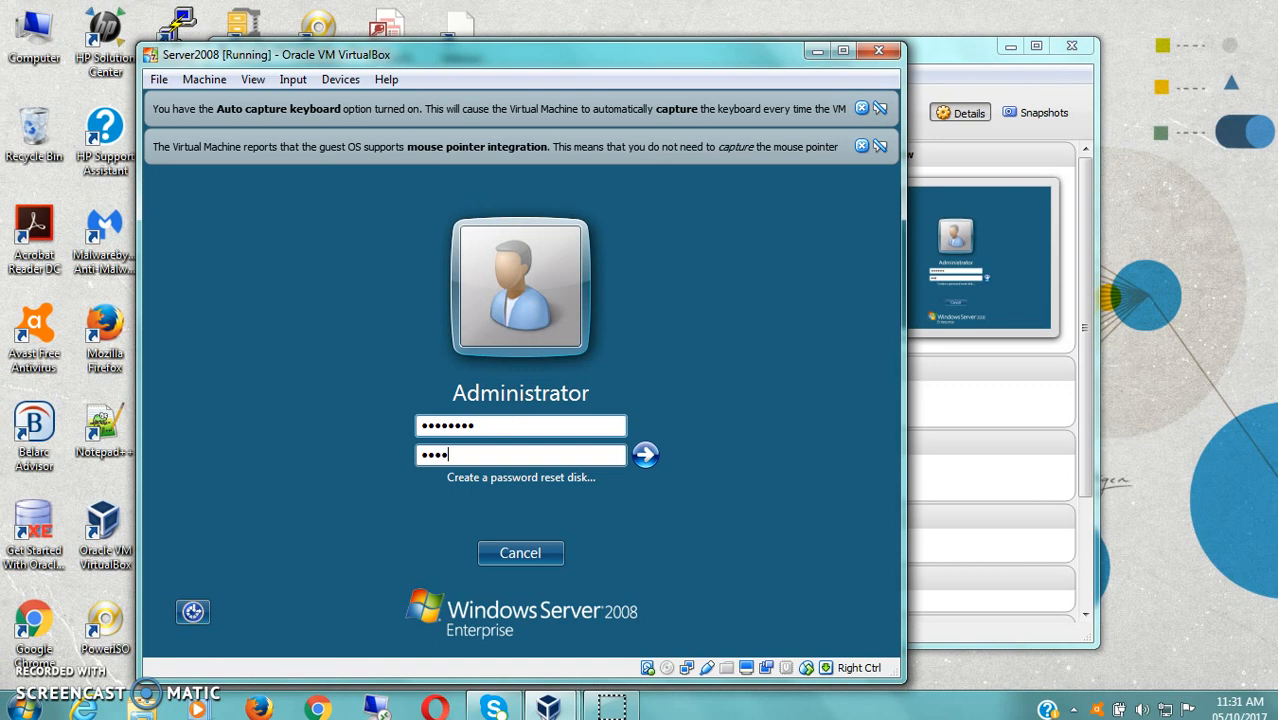
text(w0rd)
key(Return)
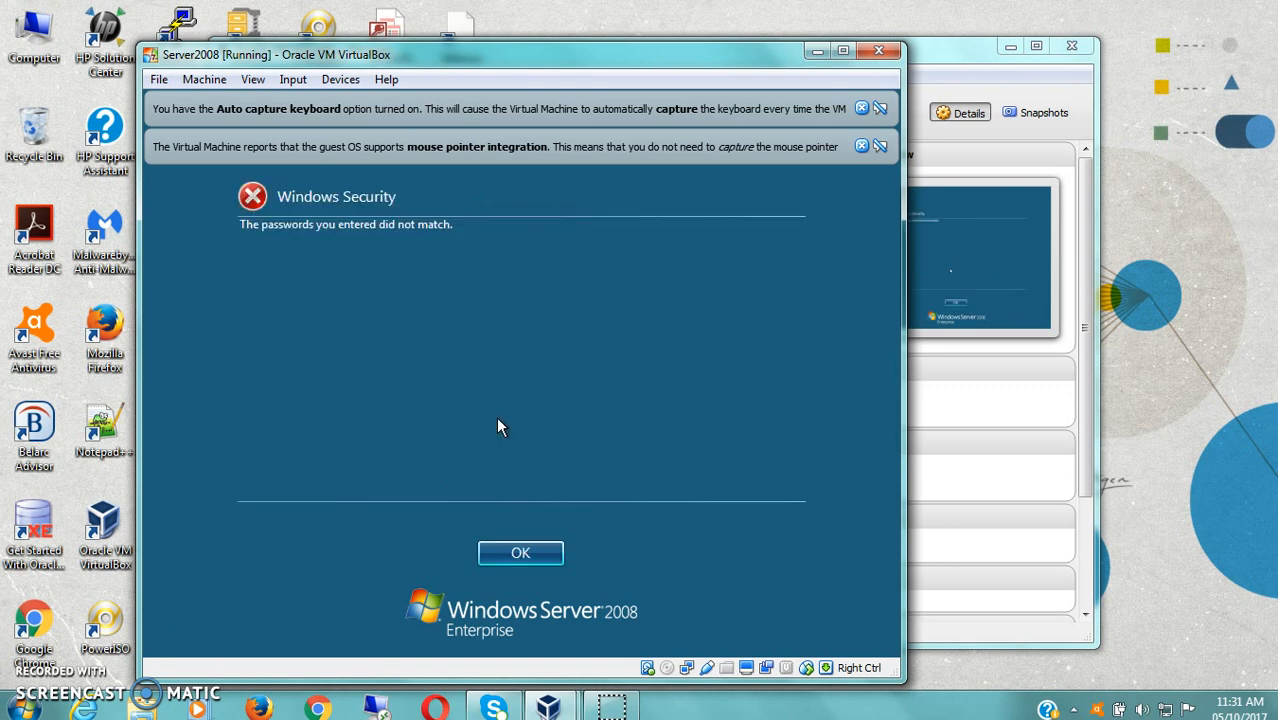
key(Return)
text(Pass)
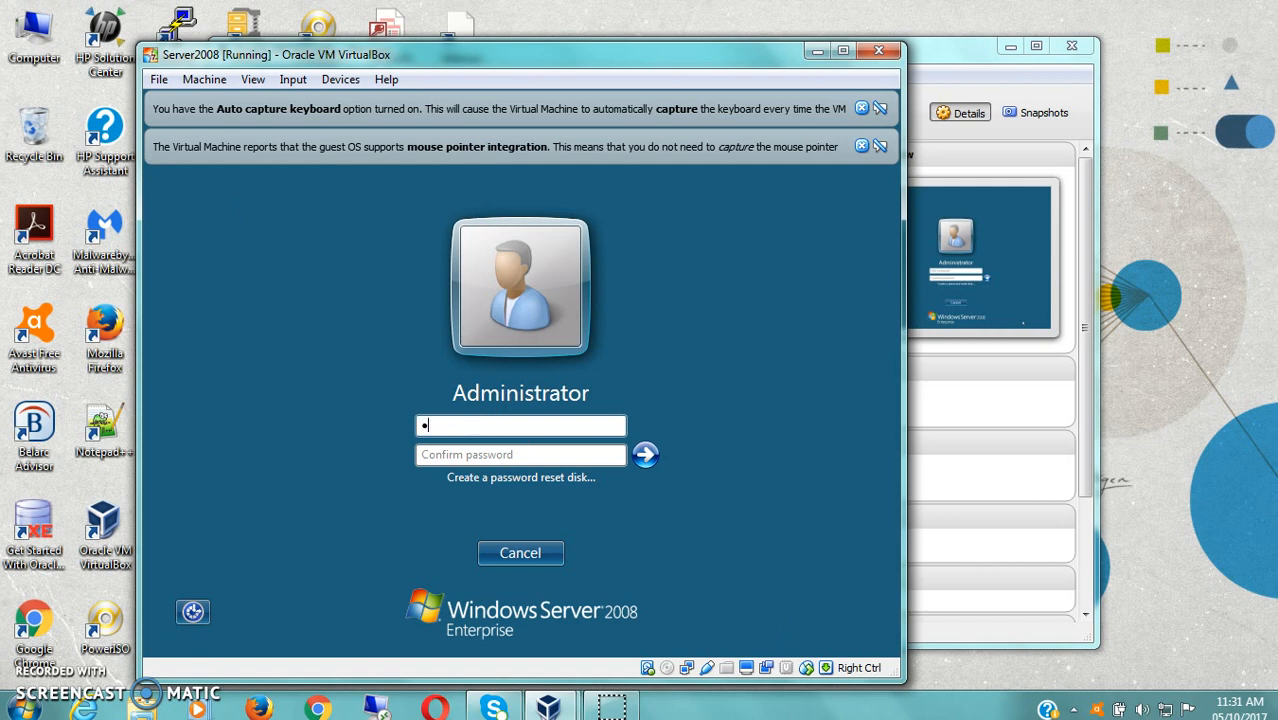
text(w0rd)
key(Tab)
text(Passw0rd)
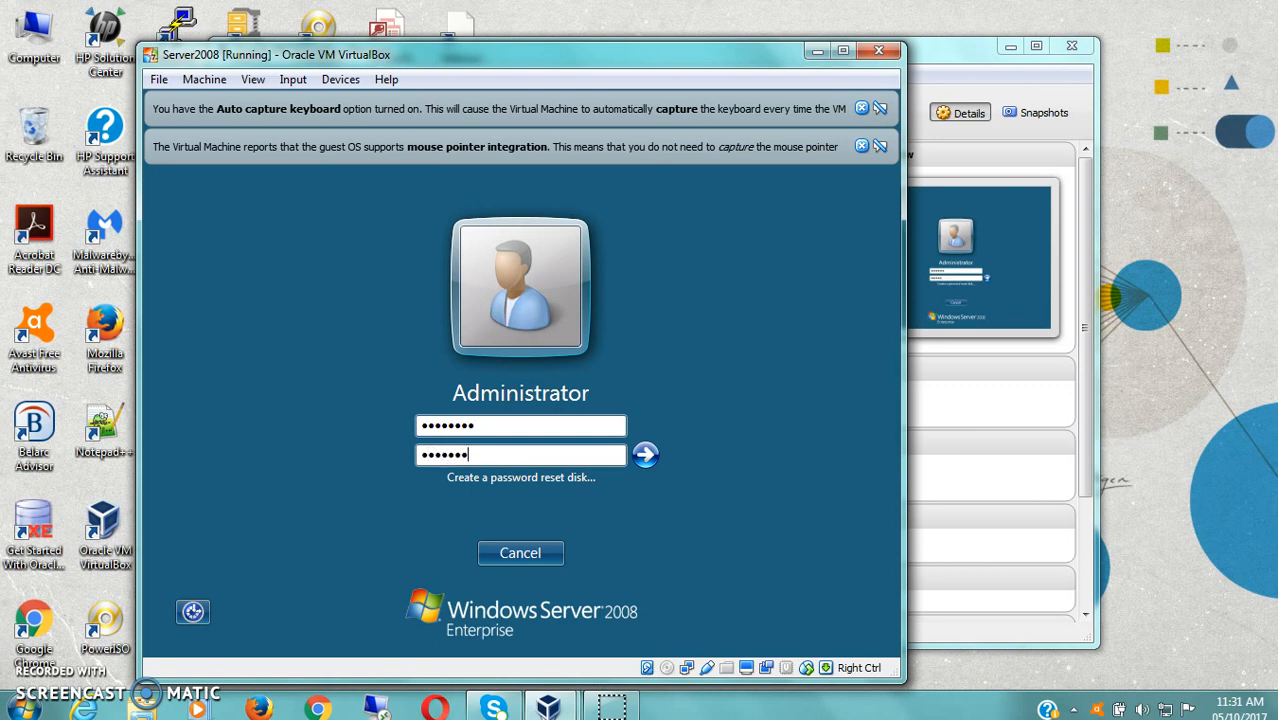
key(Return)
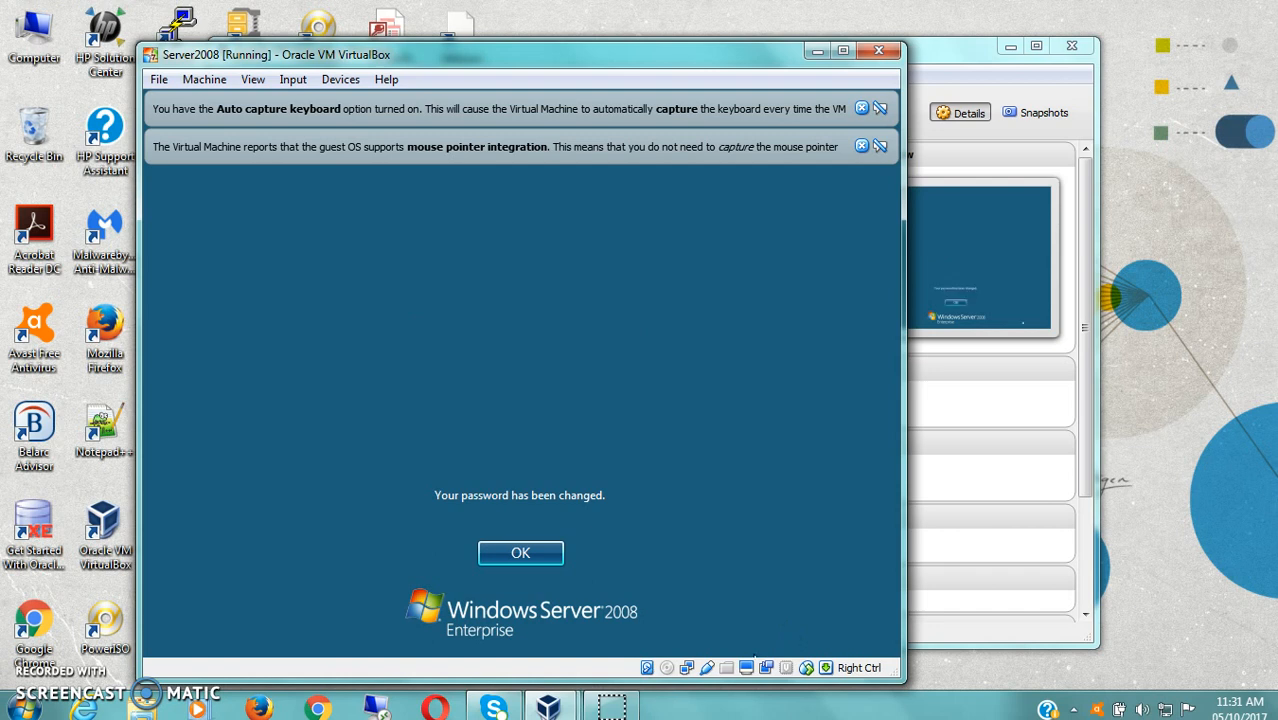
- Acknowledge the password-changed message so the Administrator desktop of Server2008 loads
click(520, 552)
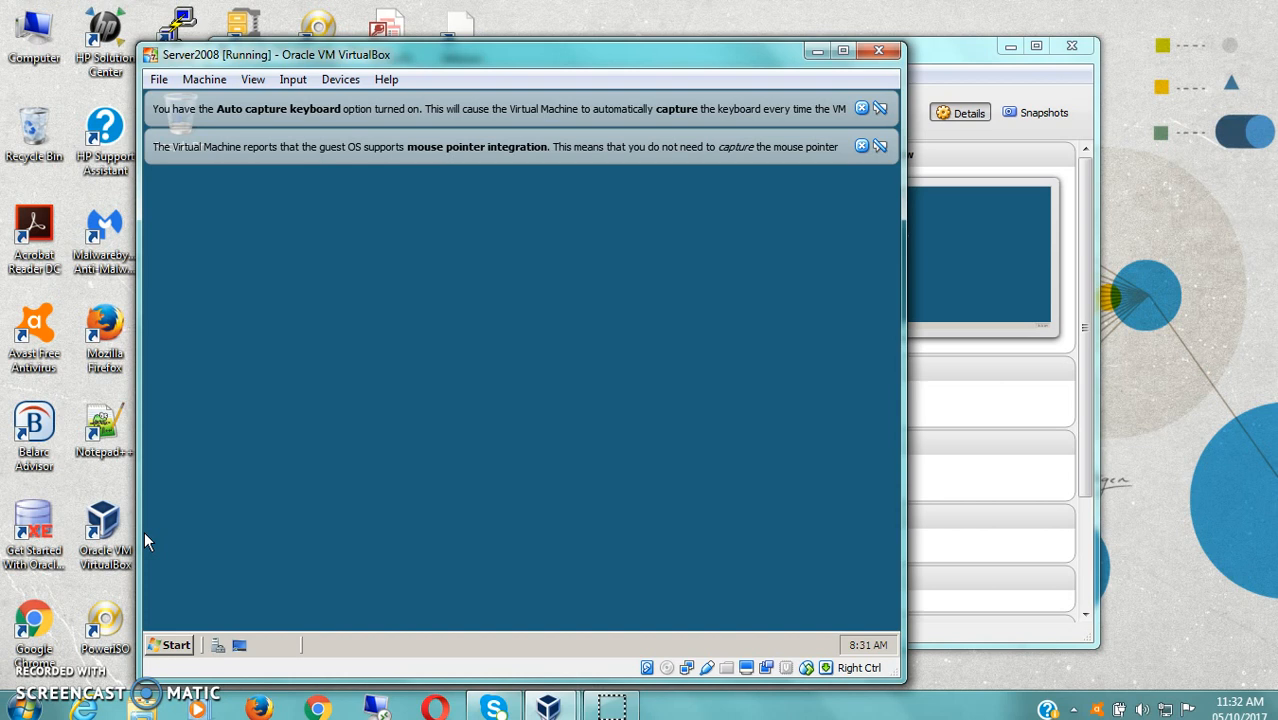
click(817, 50)
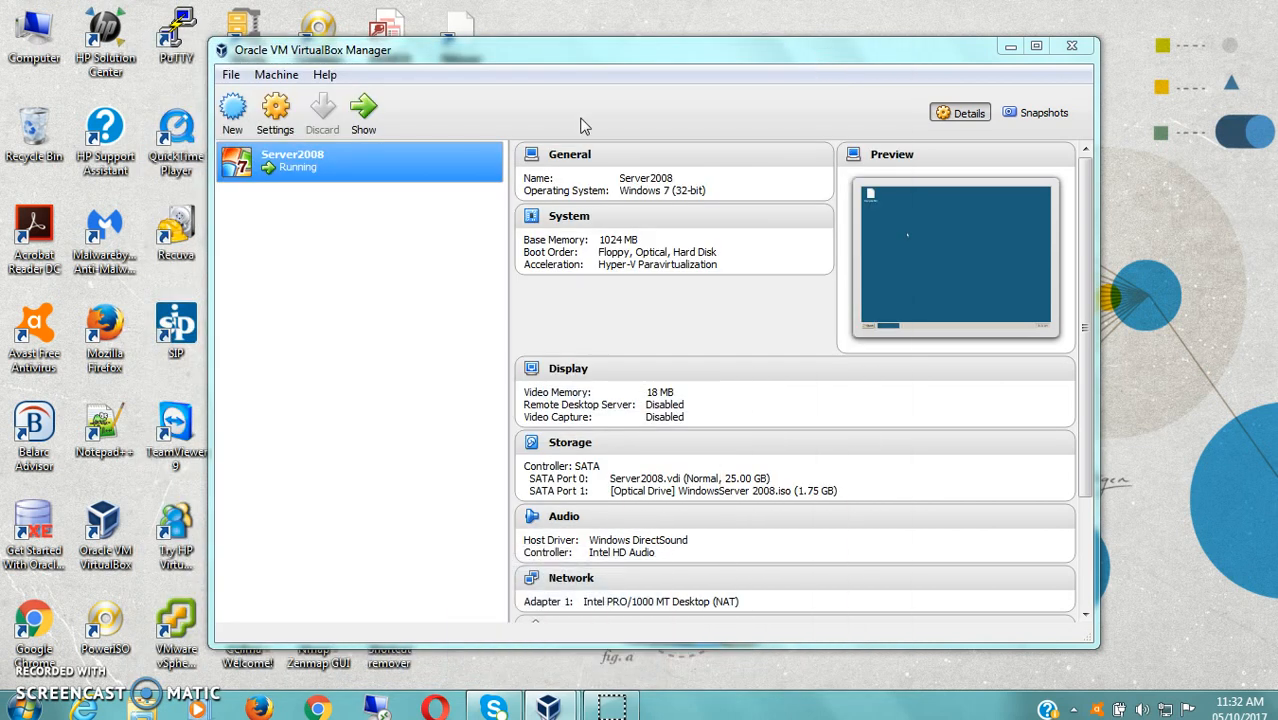
double_click(305, 169)
mouse_move(548, 706)
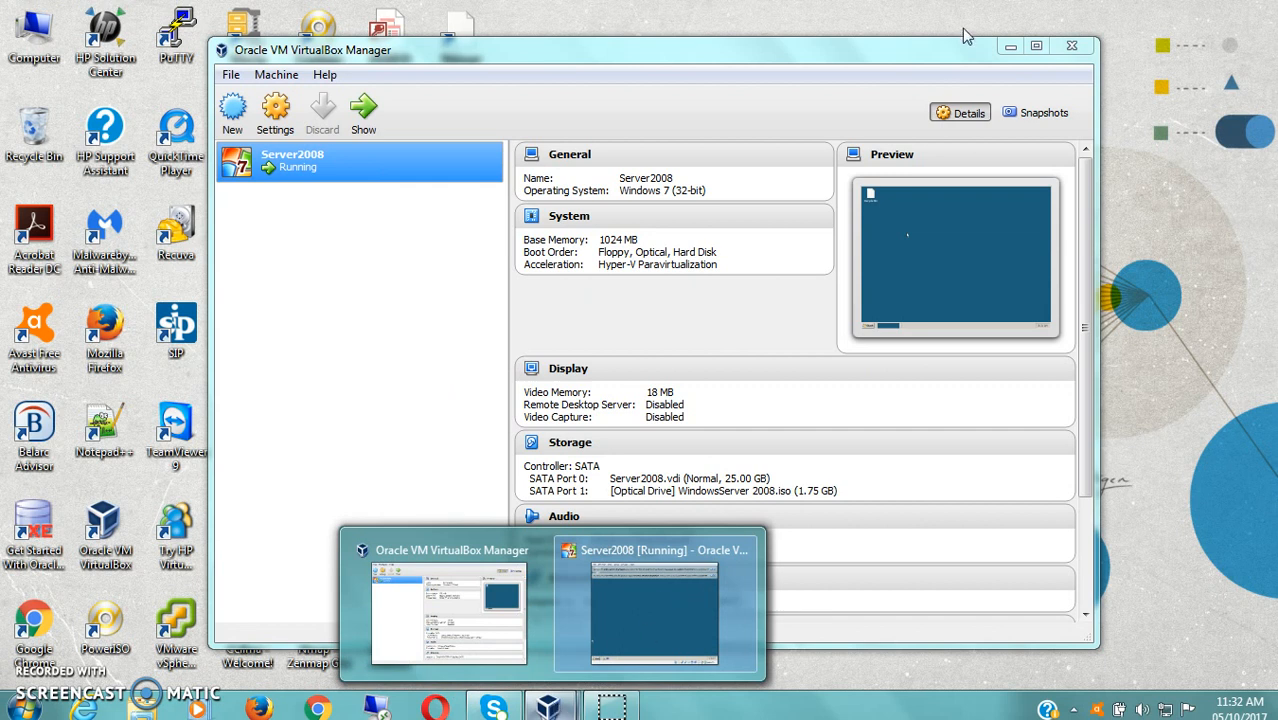
click(655, 612)
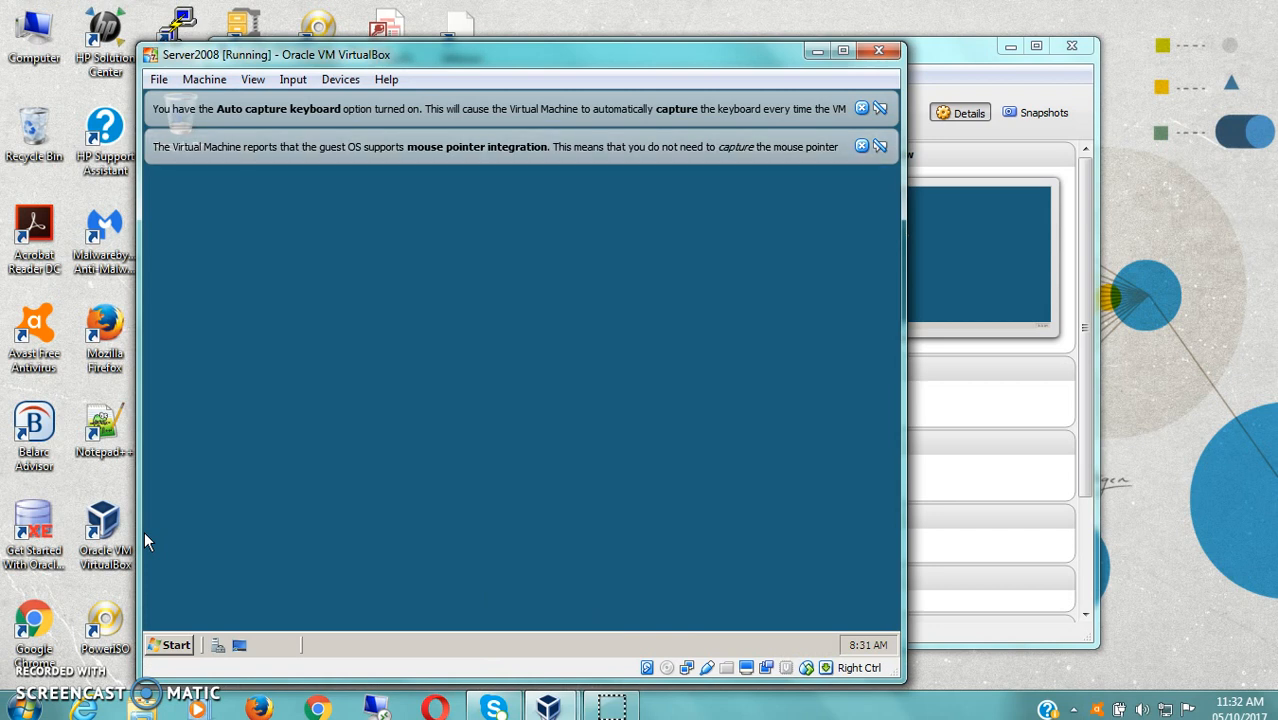
click(160, 80)
mouse_move(204, 80)
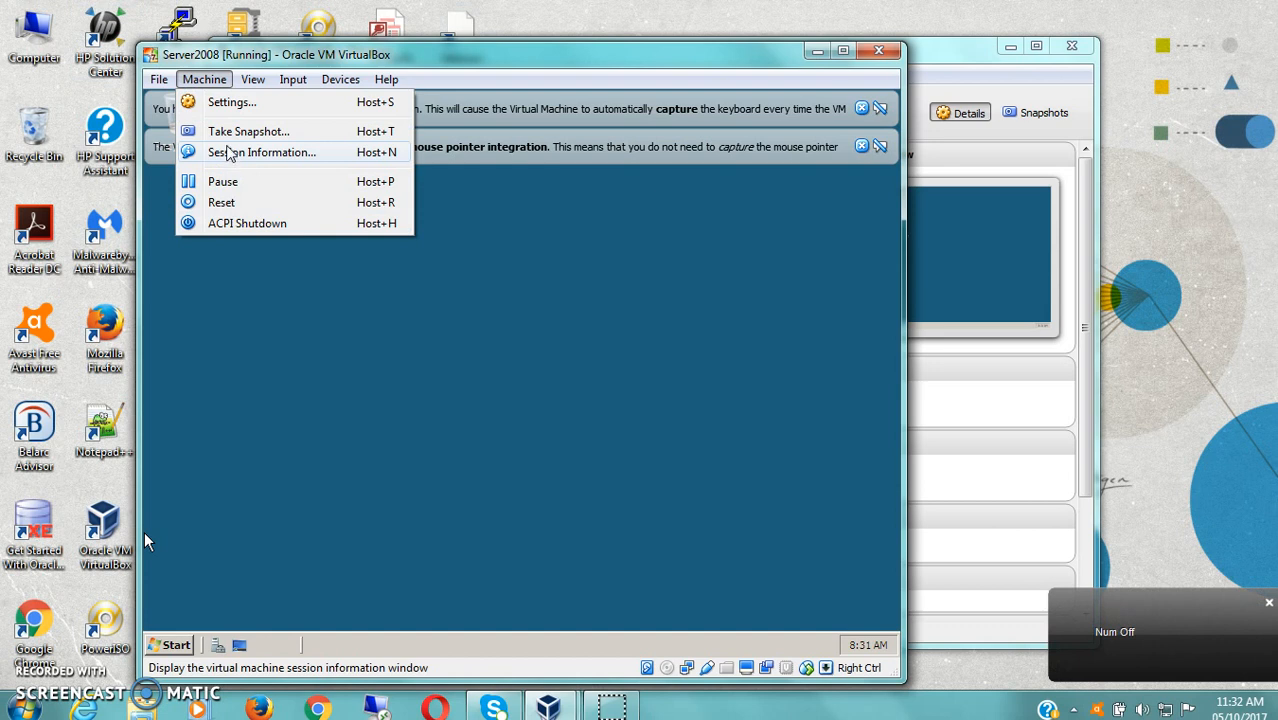
mouse_move(158, 84)
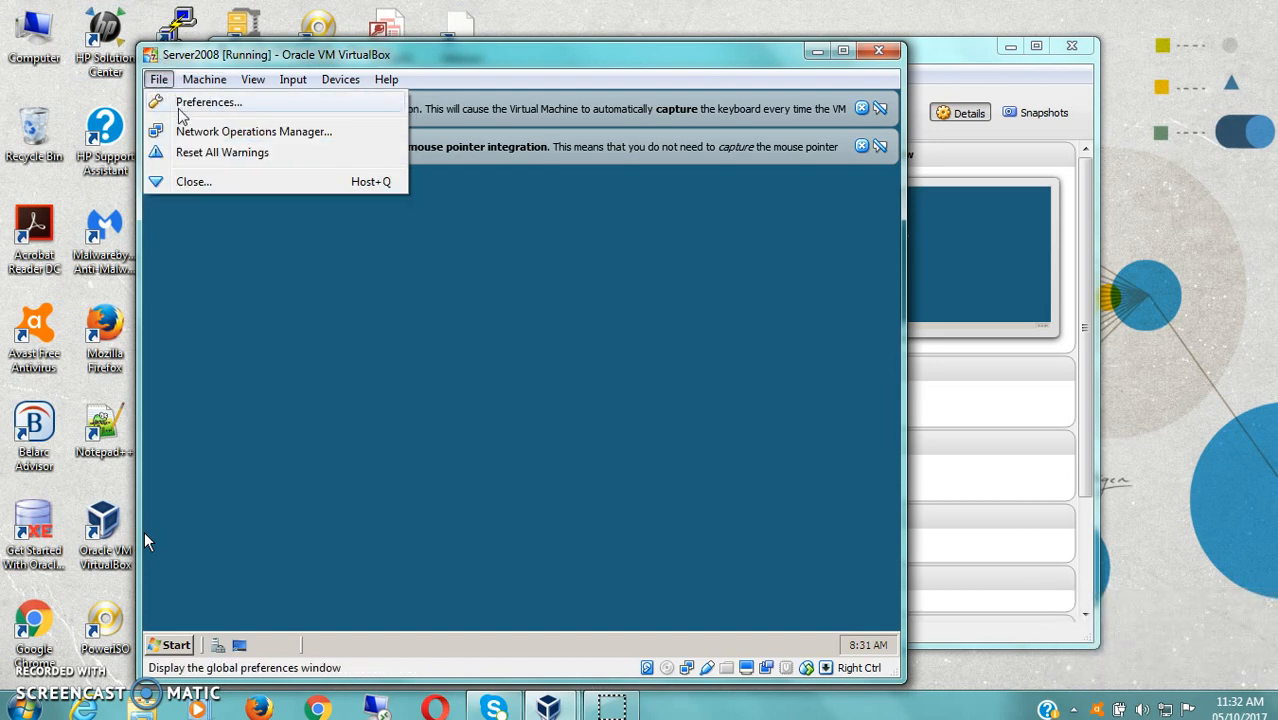
click(169, 652)
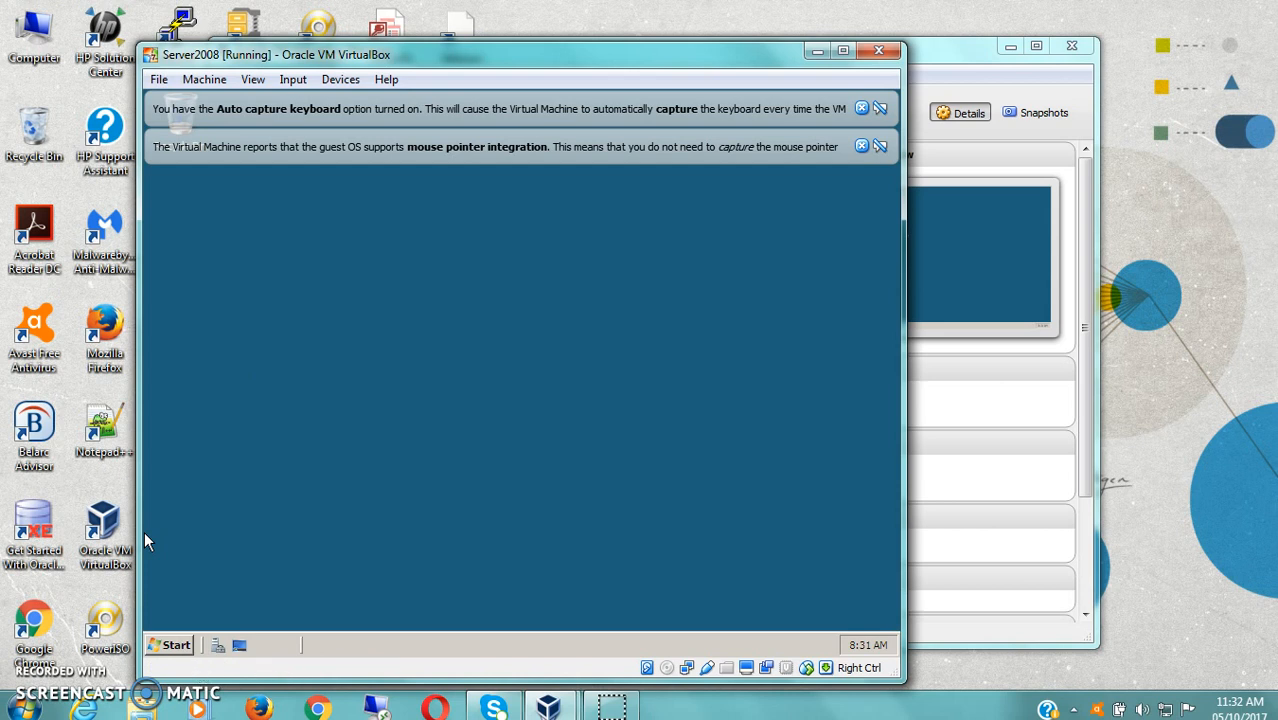
- Shut down Server2008 with the comment 'Maintenance', then close its powered-off VM window
click(174, 646)
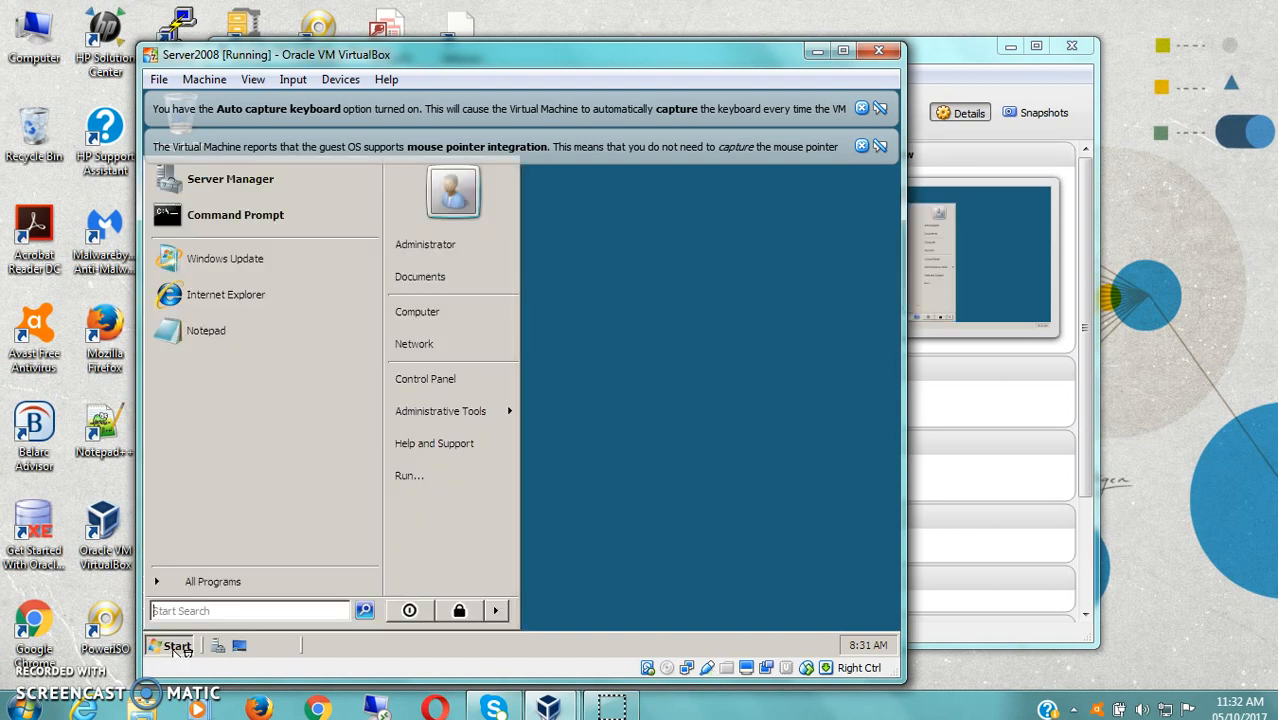
click(494, 611)
click(412, 611)
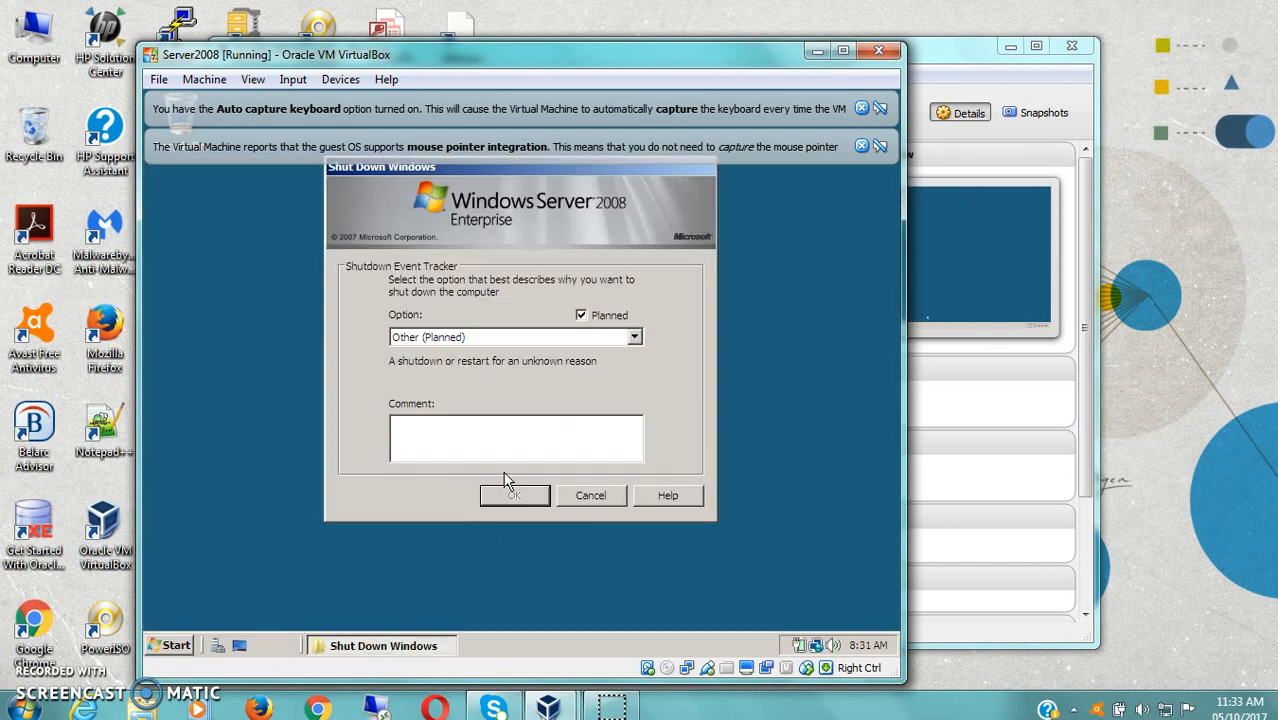
click(473, 448)
text(Mainten)
text(acne)
key(BackSpace)
key(BackSpace)
key(BackSpace)
text(nce)
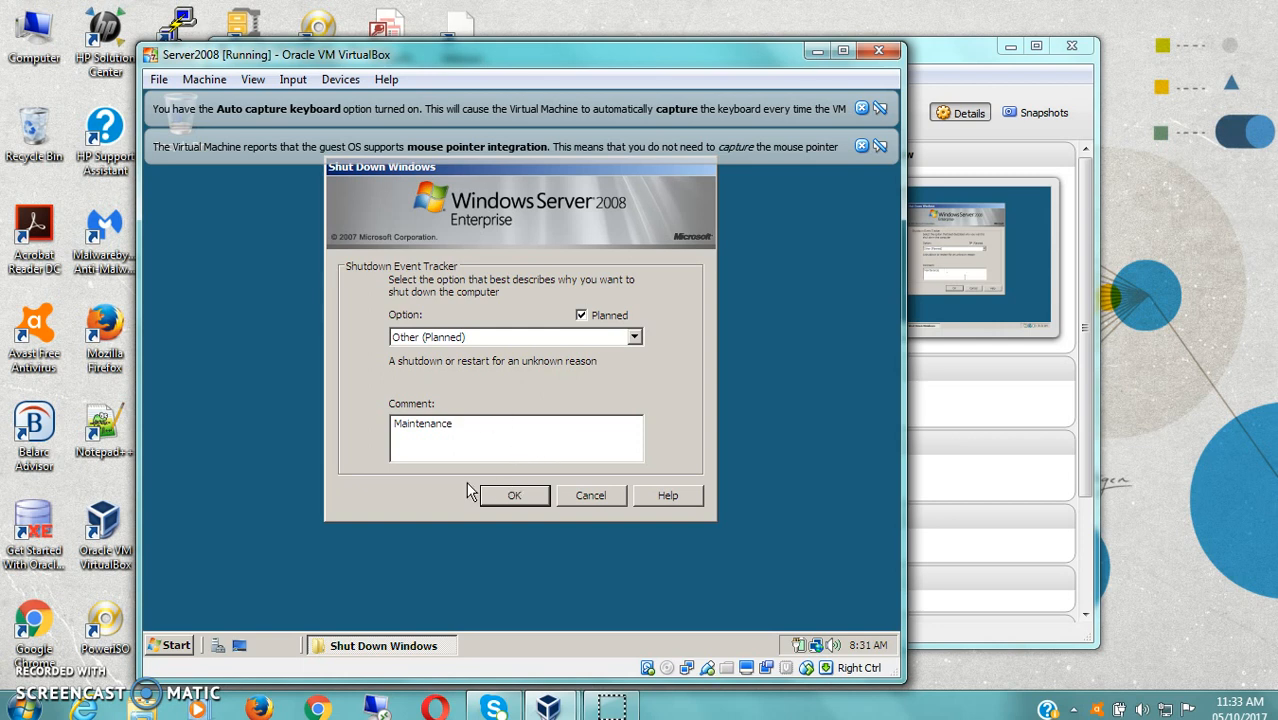
click(514, 495)
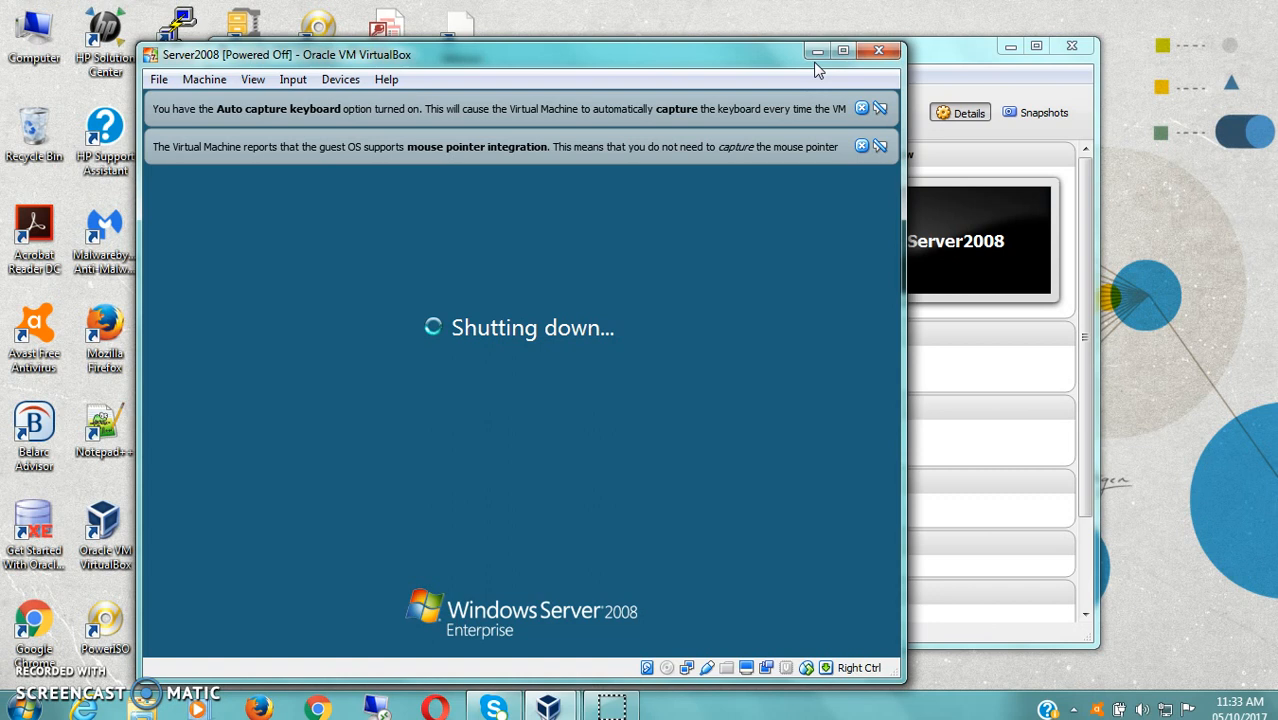
click(879, 50)
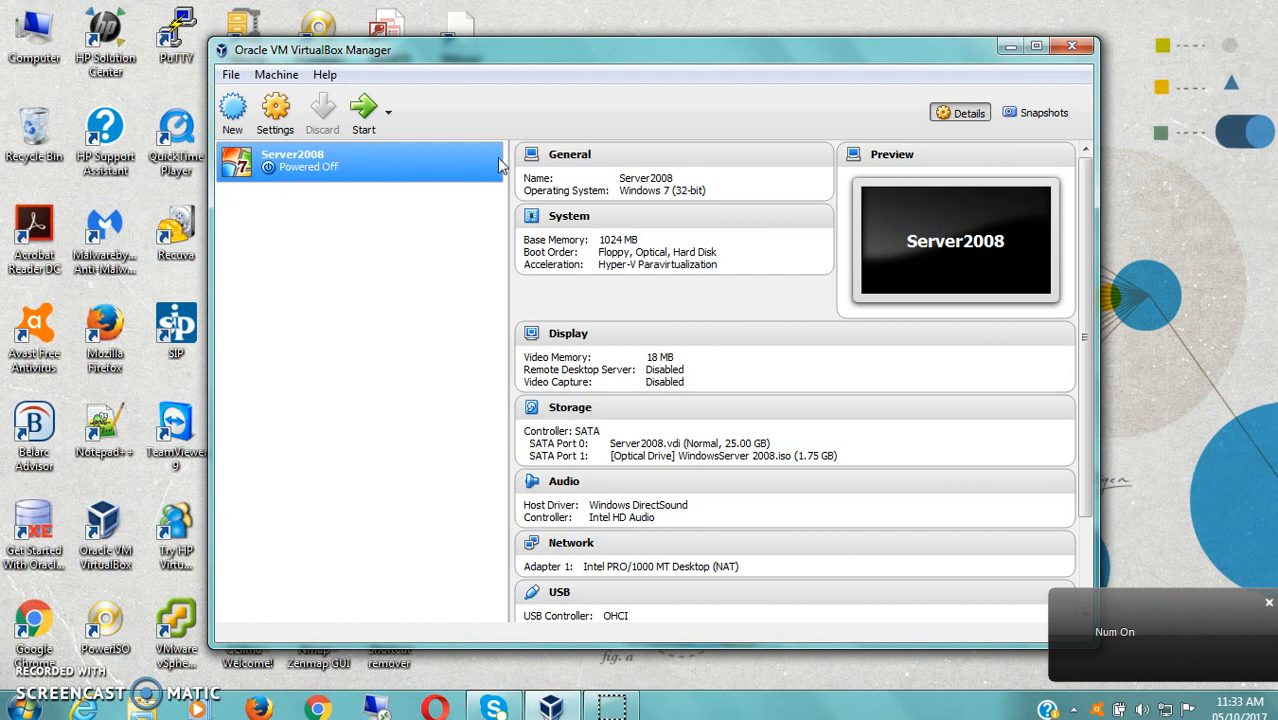
- In Server2008's settings, review Network, then the Server2008.vdi disk and WindowsServer 2008.iso drive, keeping the ISO
click(278, 118)
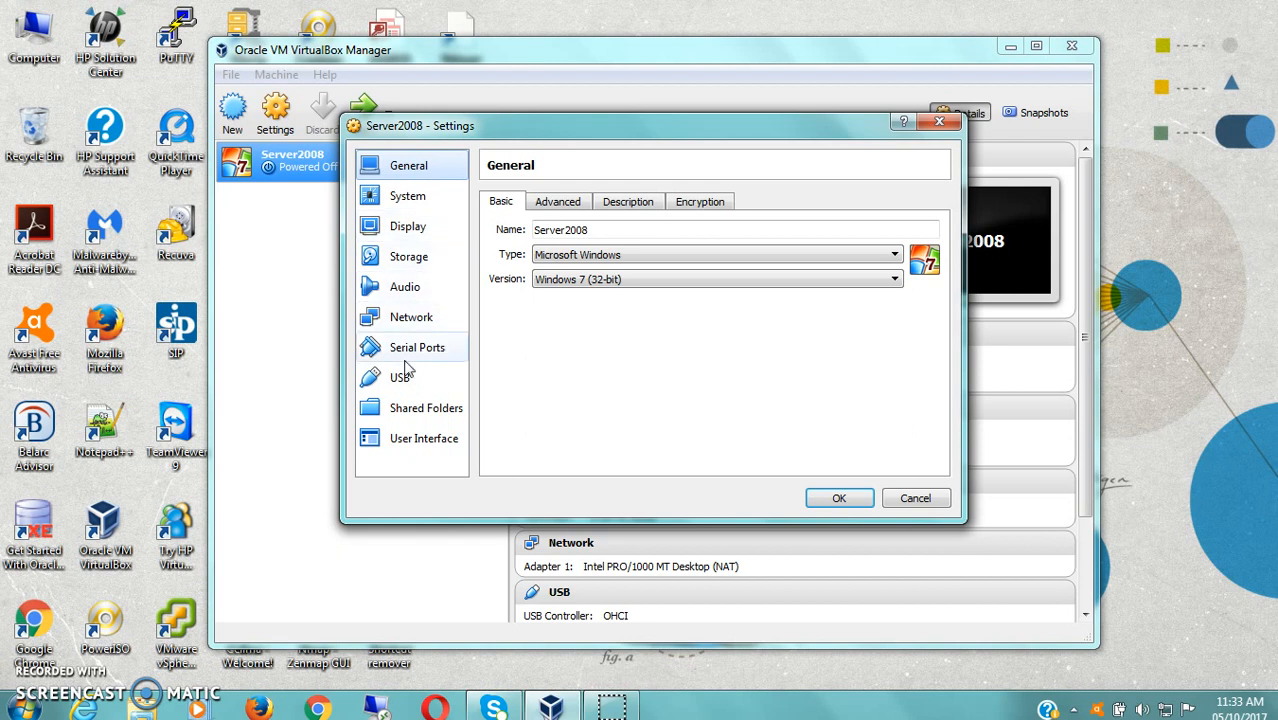
click(410, 318)
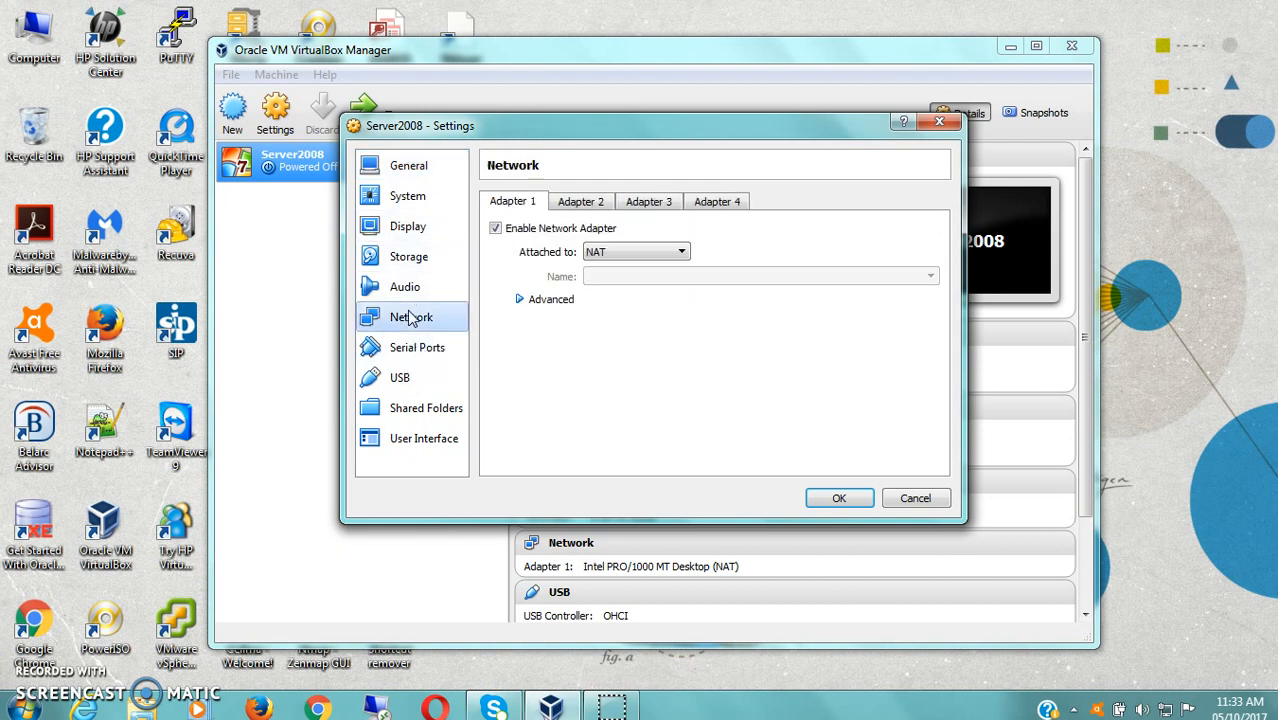
click(420, 262)
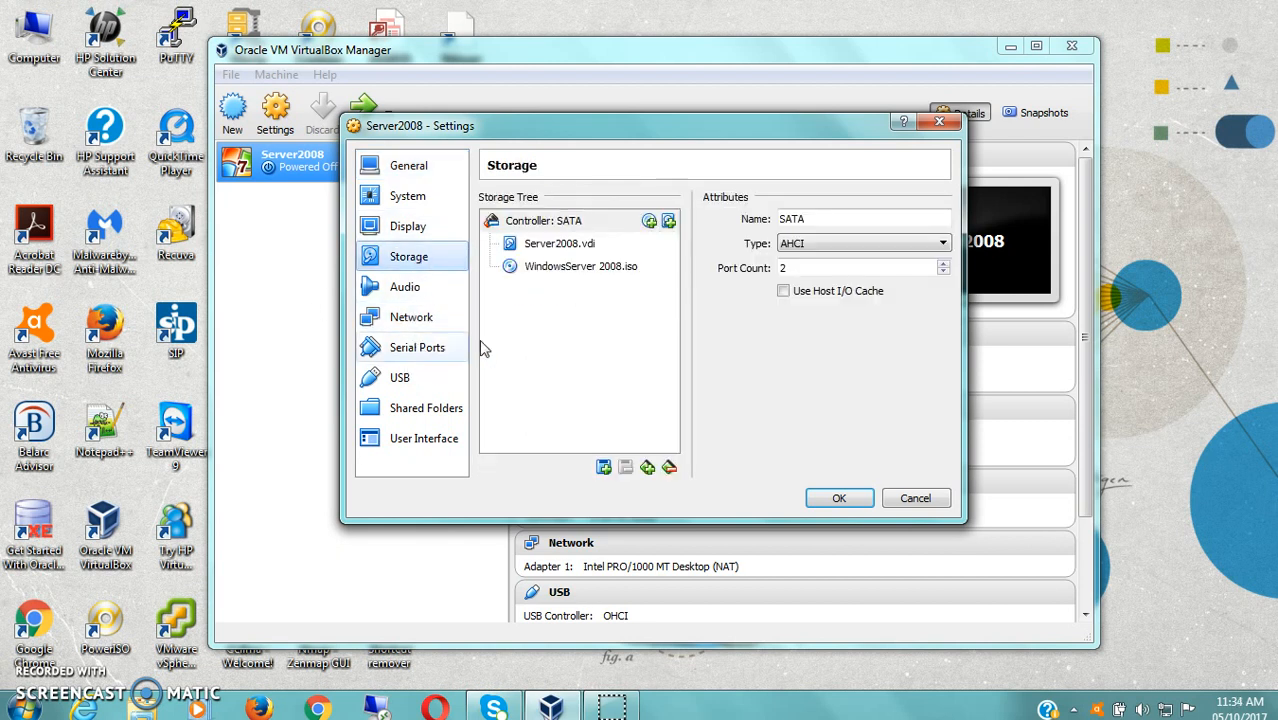
click(557, 246)
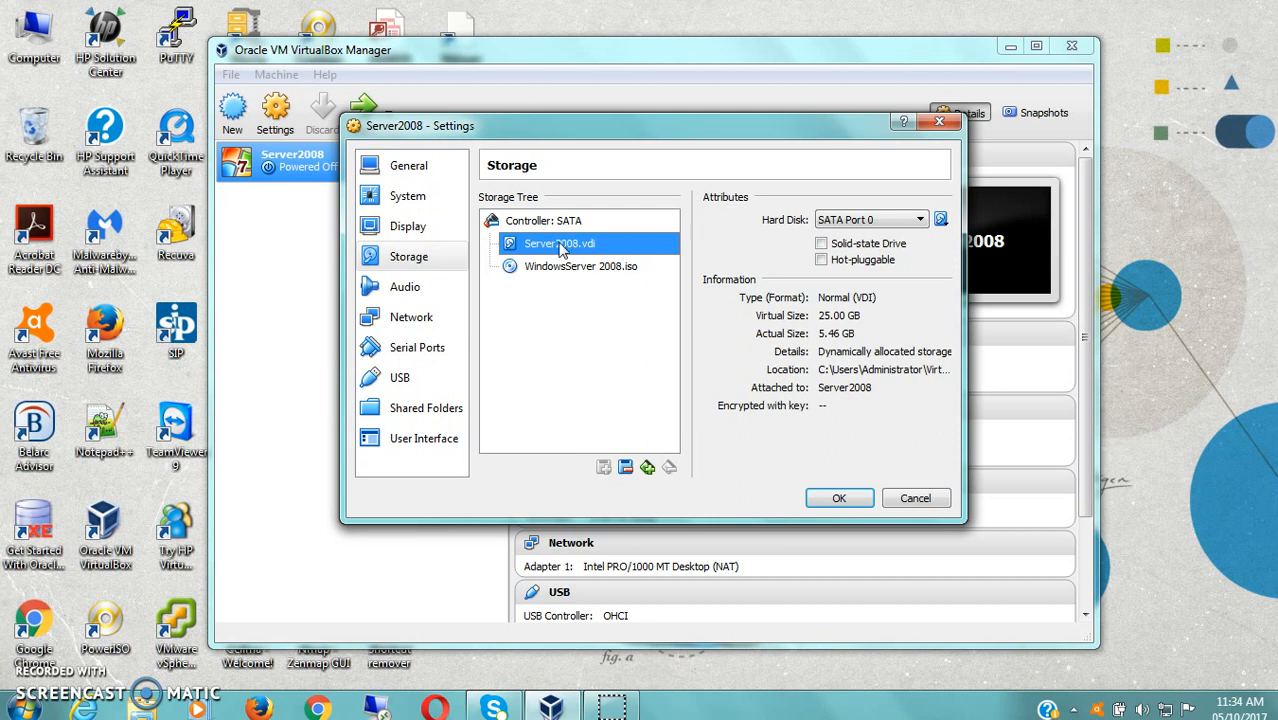
click(567, 270)
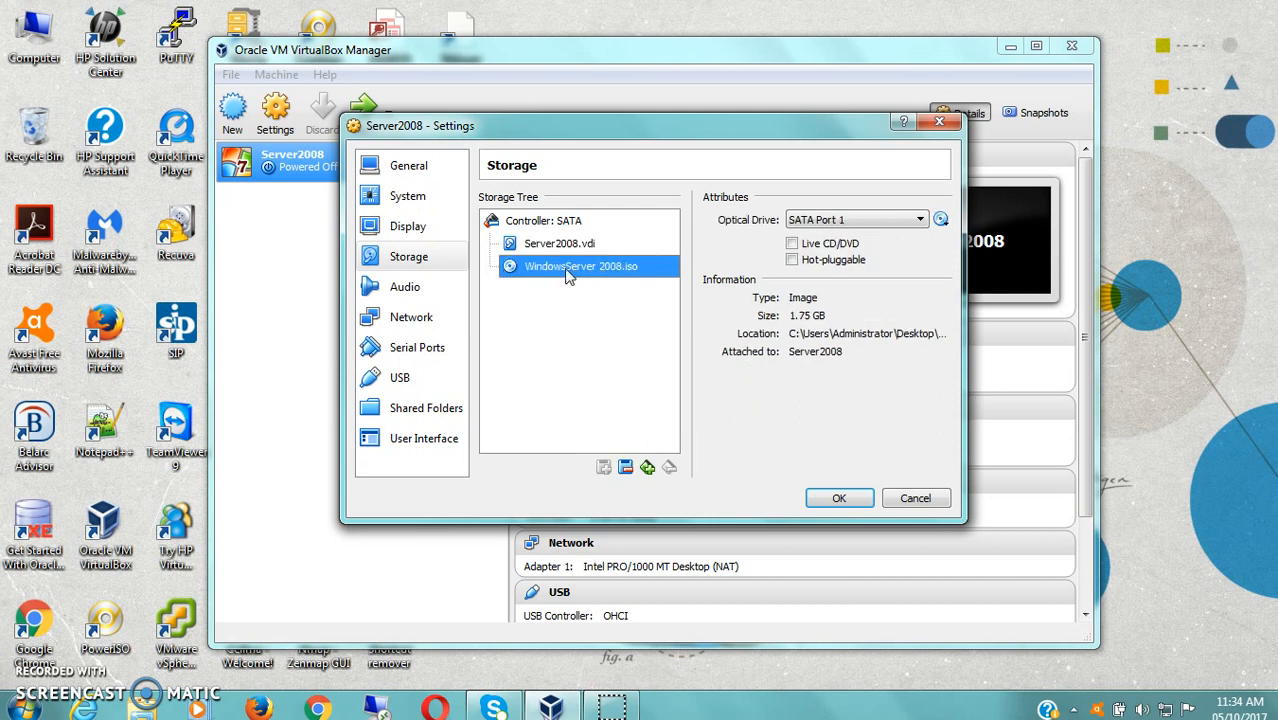
click(942, 222)
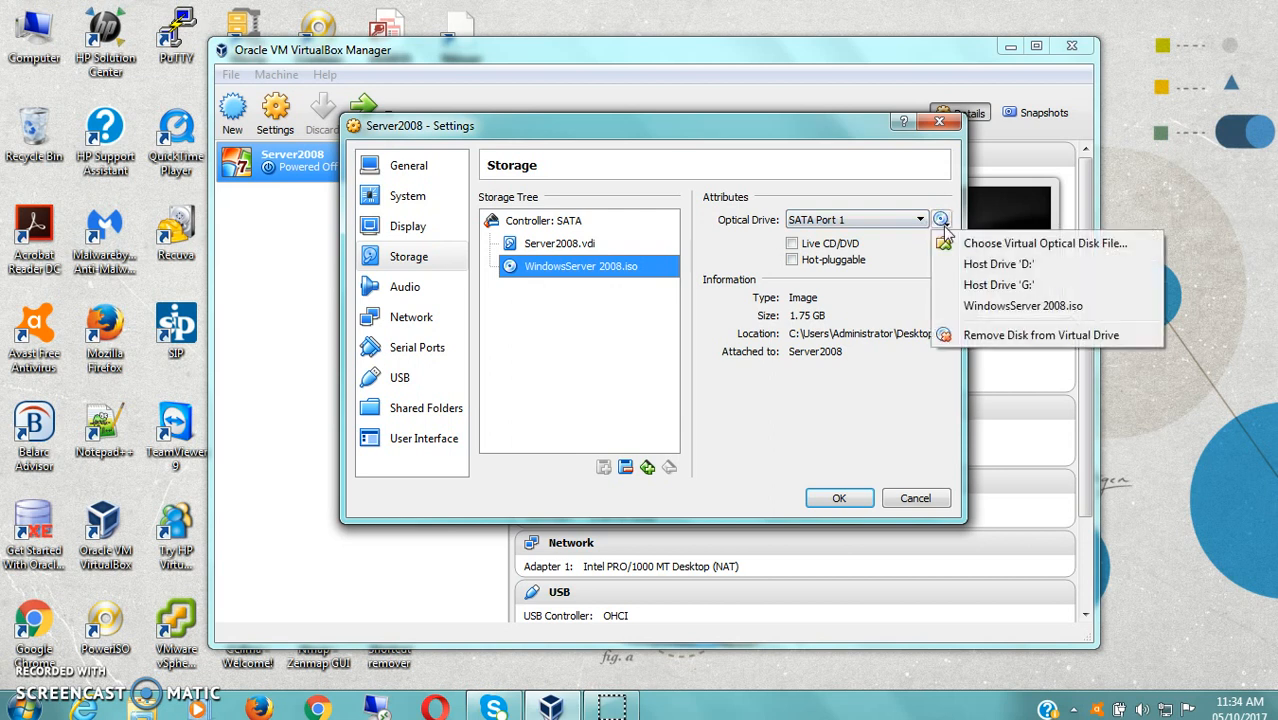
click(1022, 314)
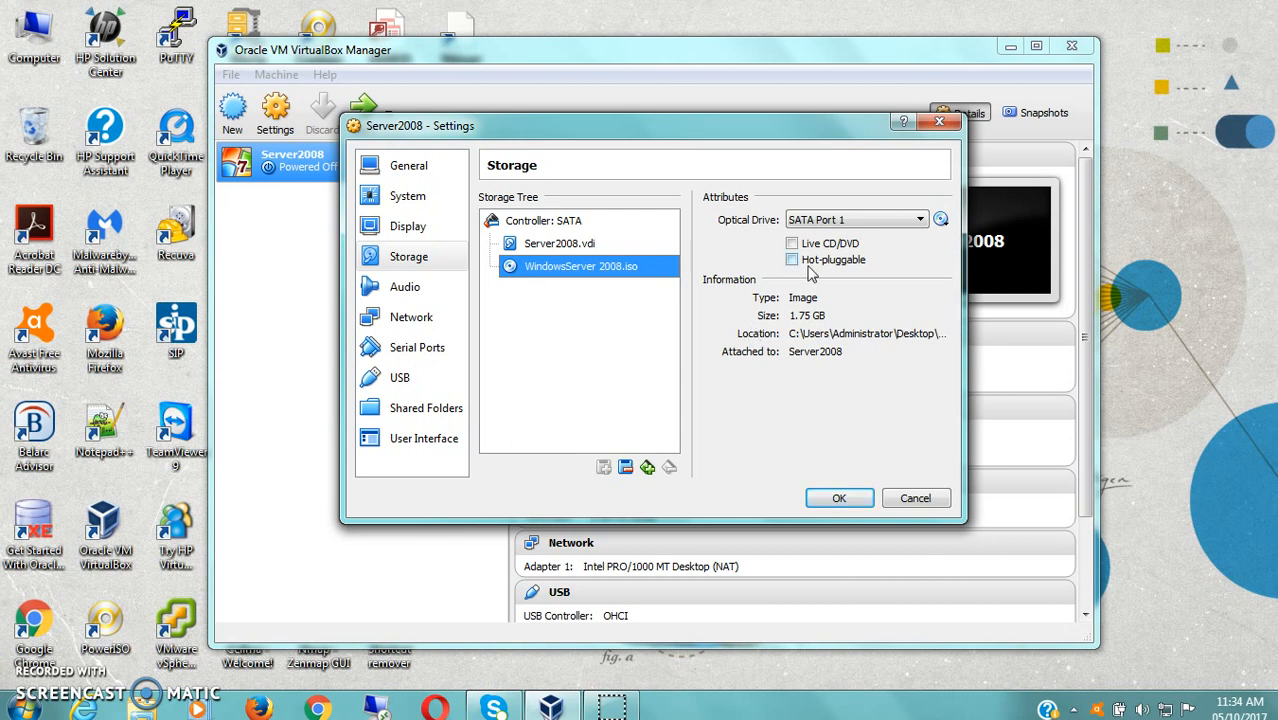
- Review Adapter 1's advanced NAT details (Intel PRO/1000 MT Desktop, cable connected) and accept the settings
click(412, 318)
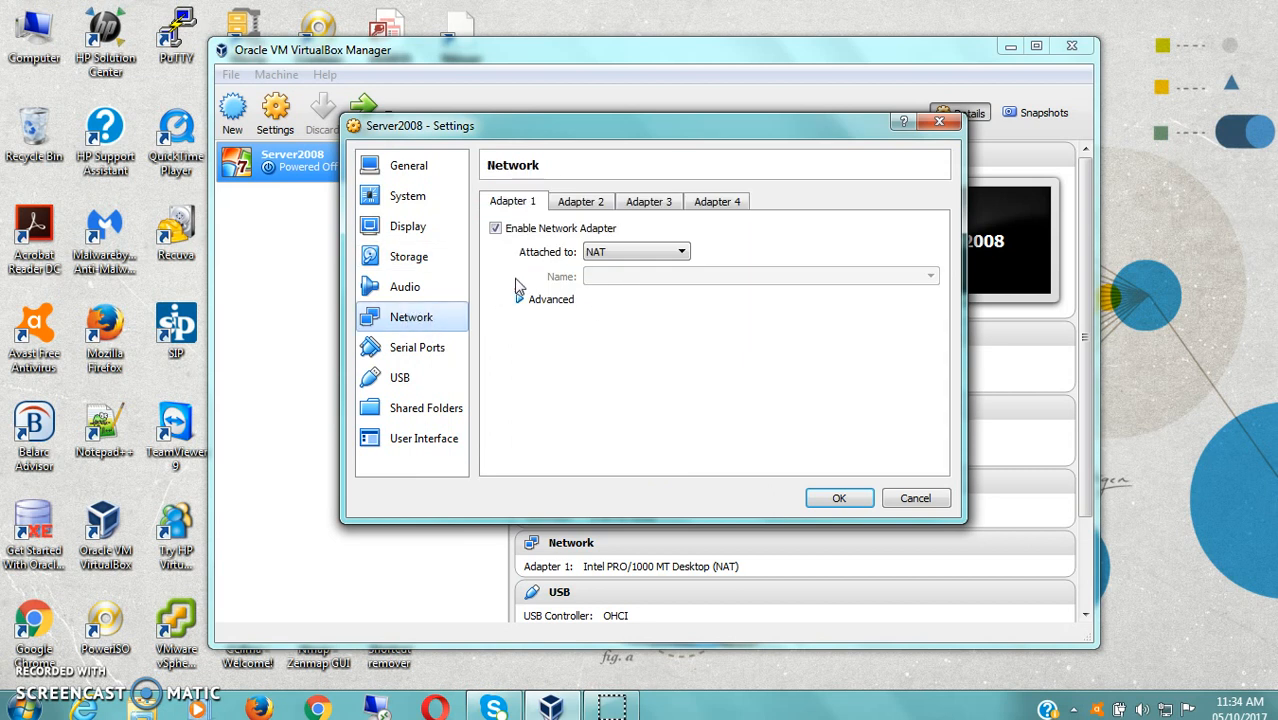
click(545, 302)
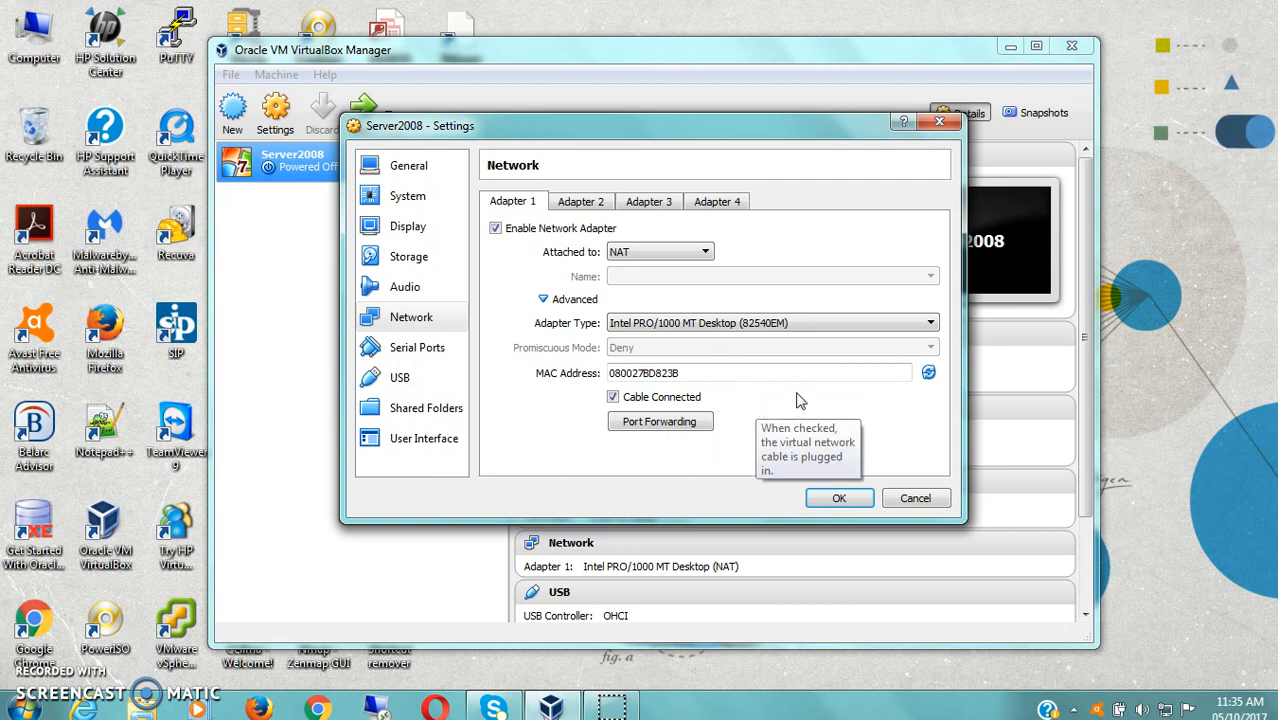
click(845, 498)
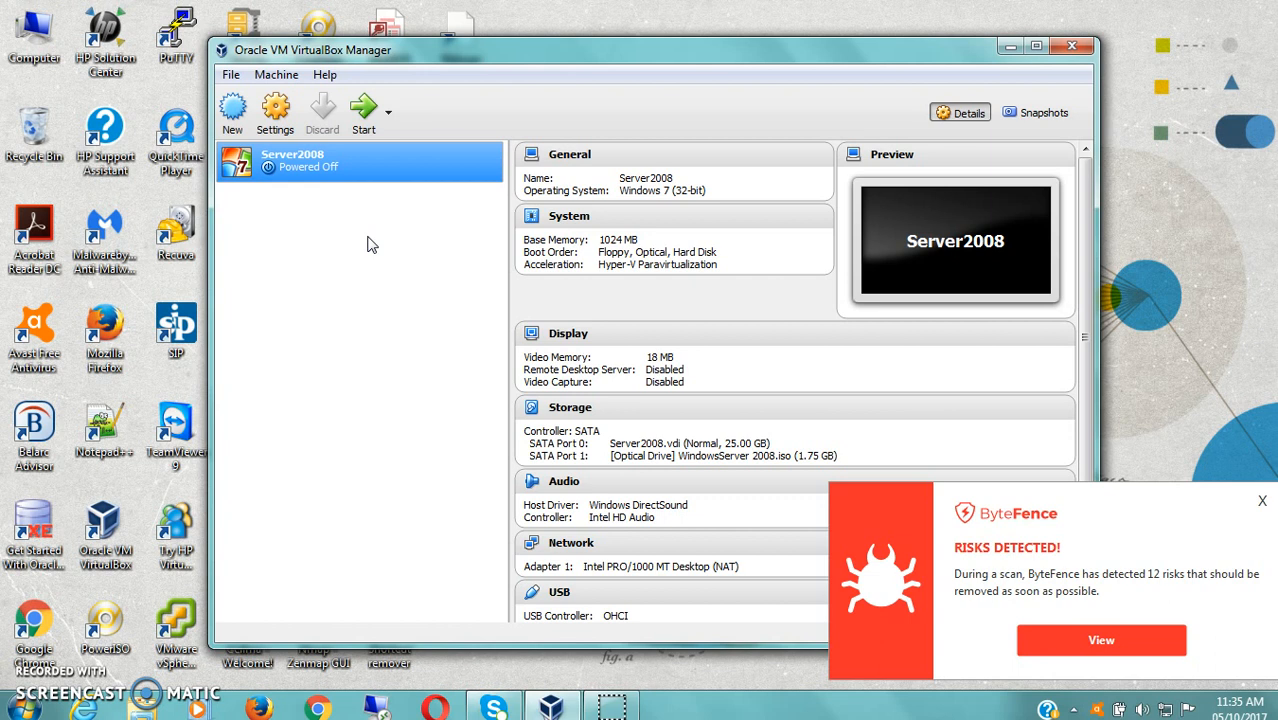
- Dismiss the ByteFence risk alert popup over the VirtualBox Manager
click(1263, 501)
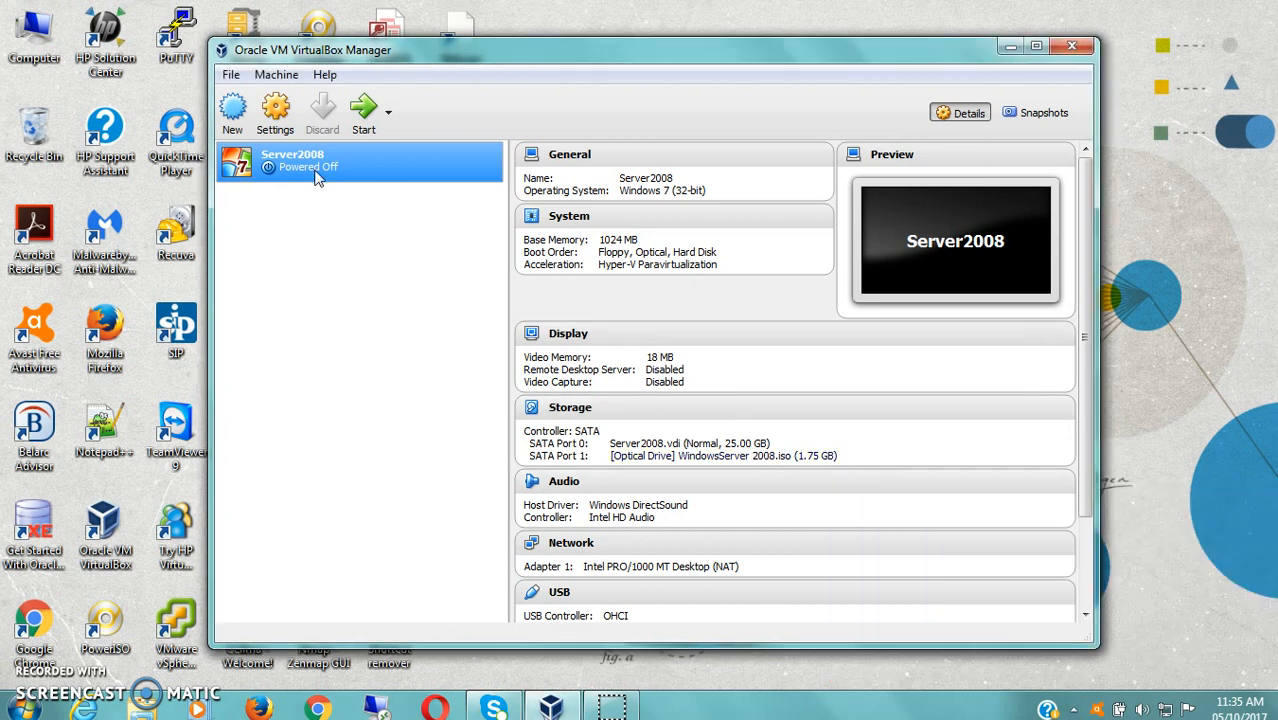